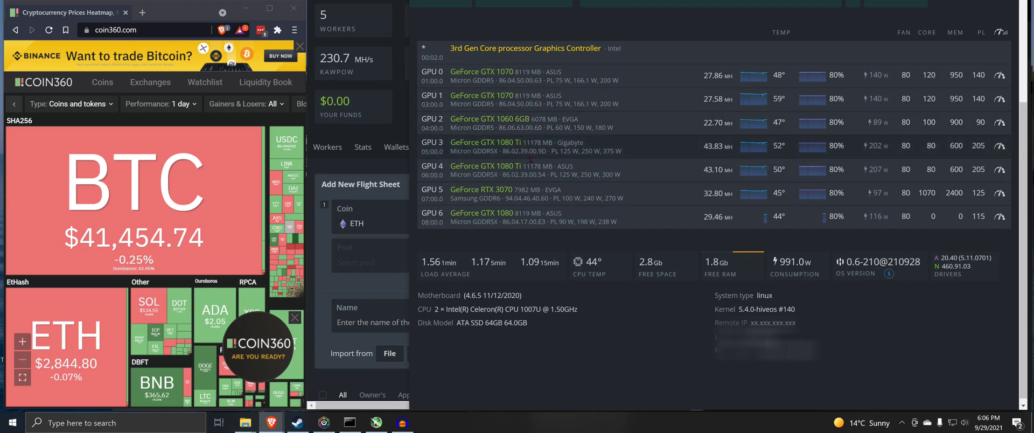
left_click_drag(450, 189, 562, 191)
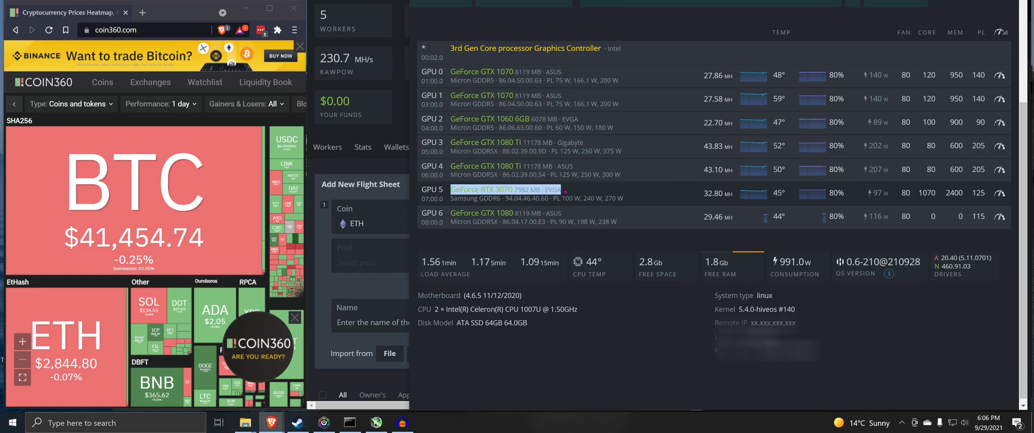
left_click(565, 191)
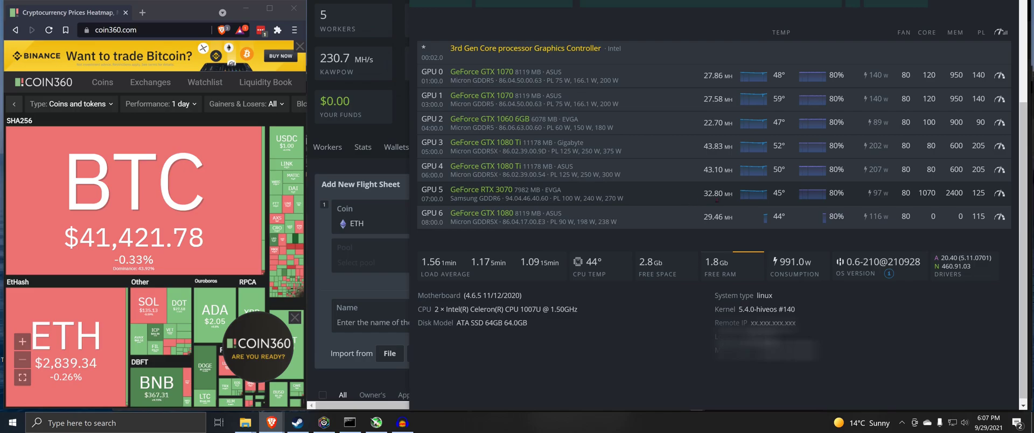
Bring the new flight sheet form to the front and choose Eth Nano X as the wallet for ETH.
left_click(360, 164)
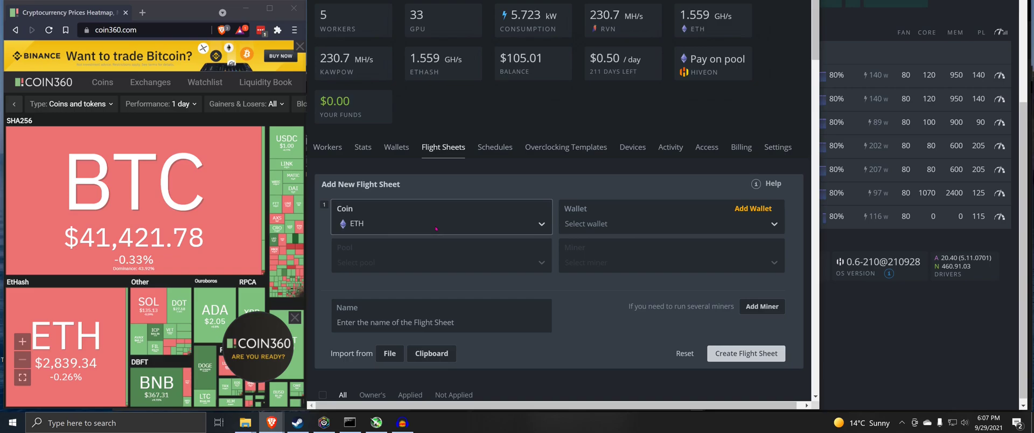
left_click(770, 226)
left_click(578, 250)
Set the flight sheet's pool to ethermine and apply the US West pool server.
left_click(431, 258)
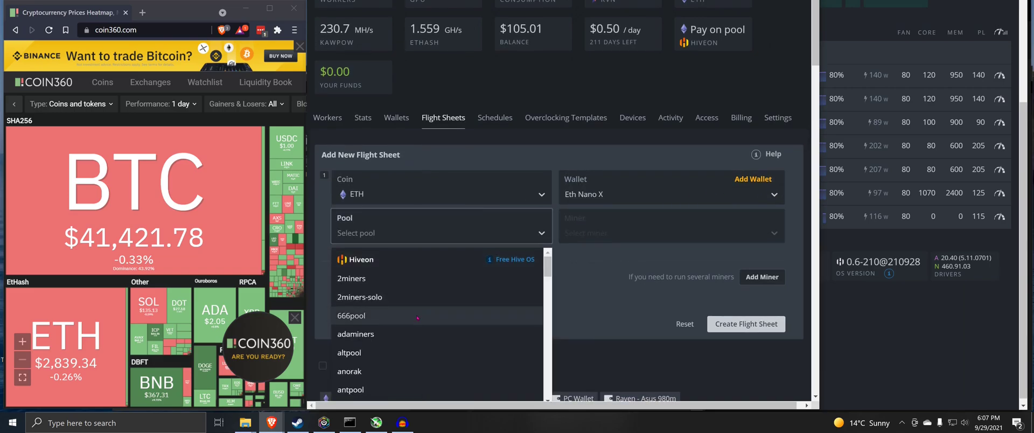
scroll(418, 318, "down", 7)
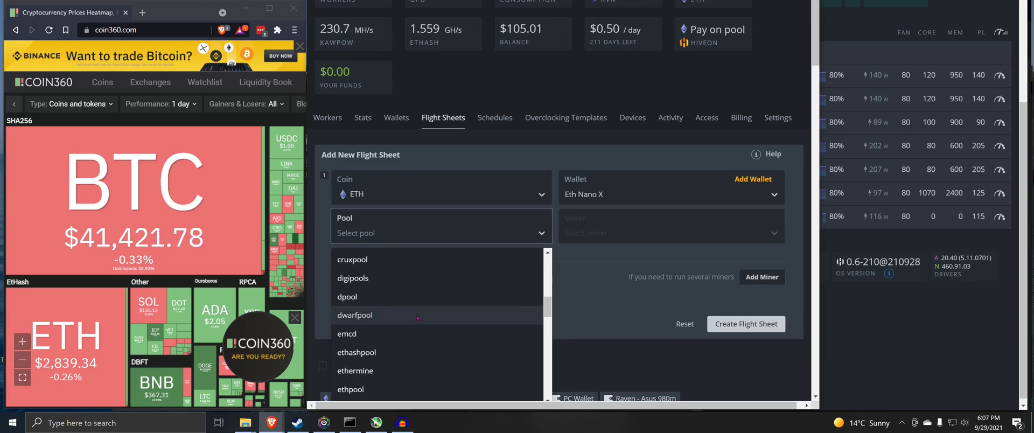
left_click(418, 371)
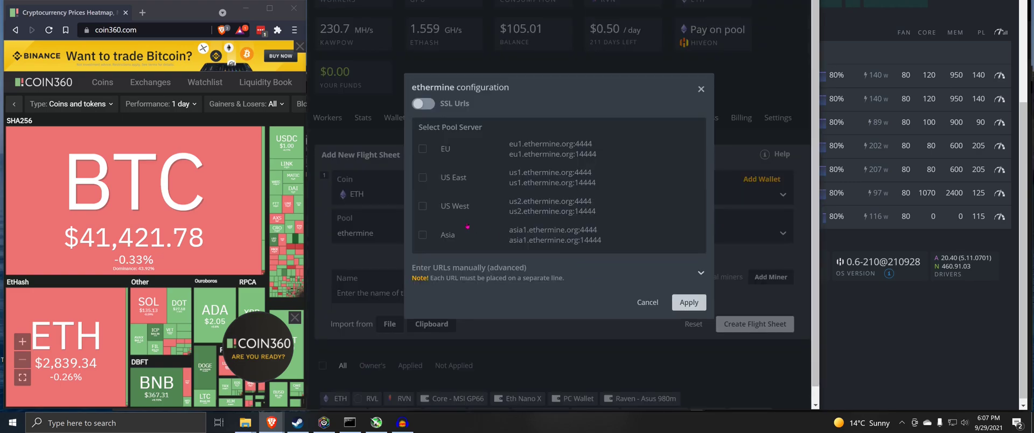
left_click(423, 148)
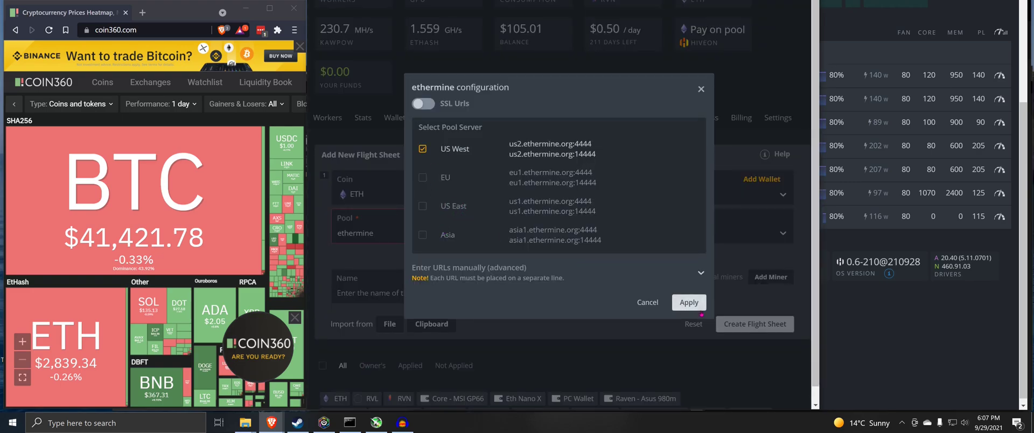
left_click(689, 302)
Choose T-Rex Miner for the flight sheet and set the worker name to Spiderv2-Temp in its configuration.
left_click(572, 230)
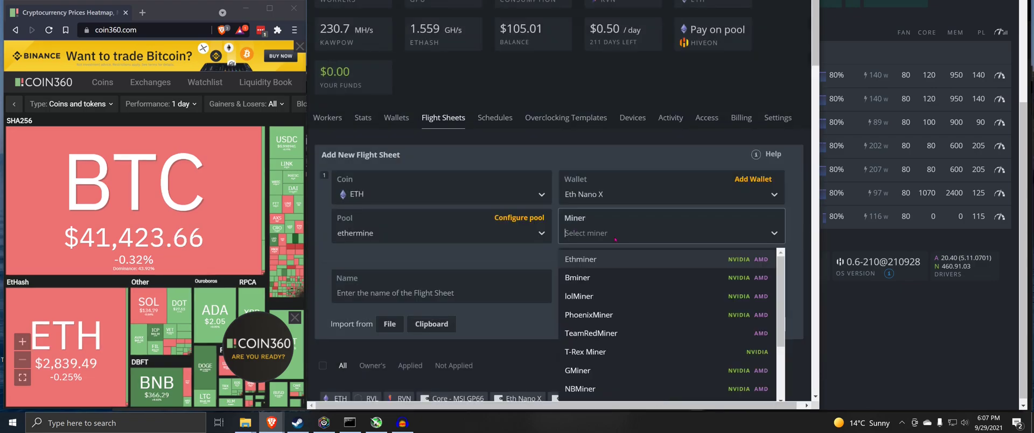
left_click(598, 351)
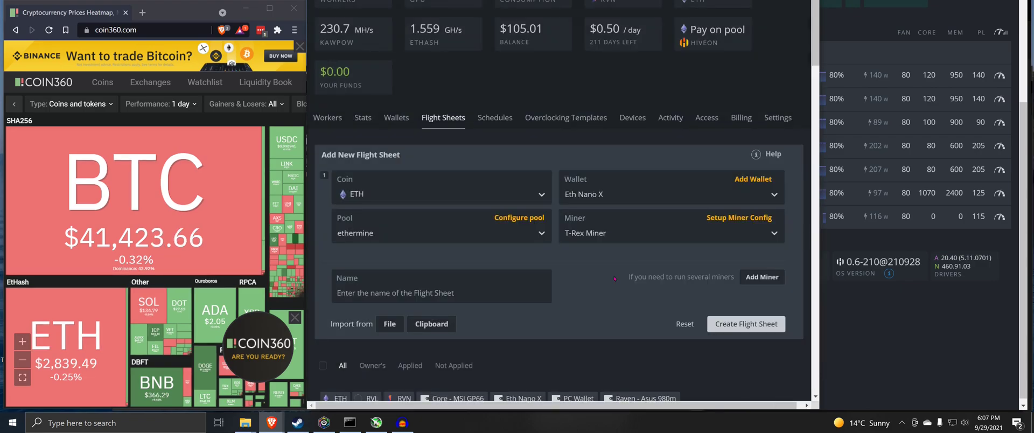
left_click(758, 217)
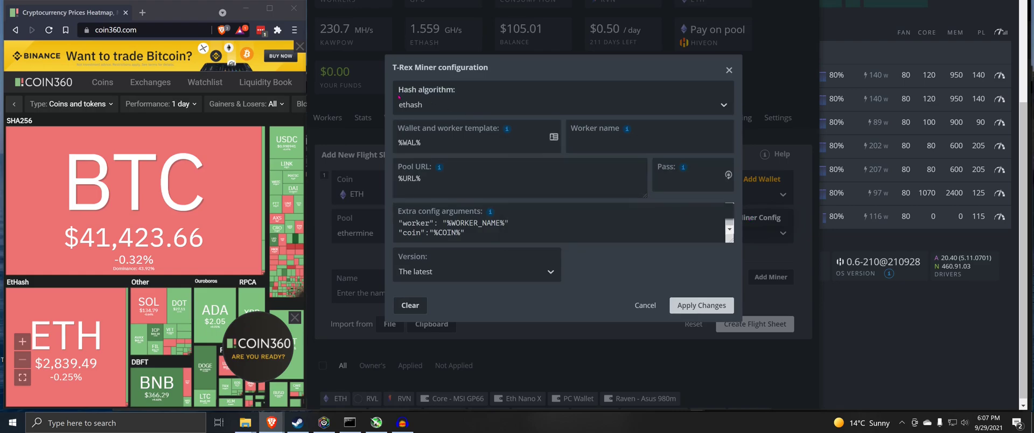
left_click(620, 151)
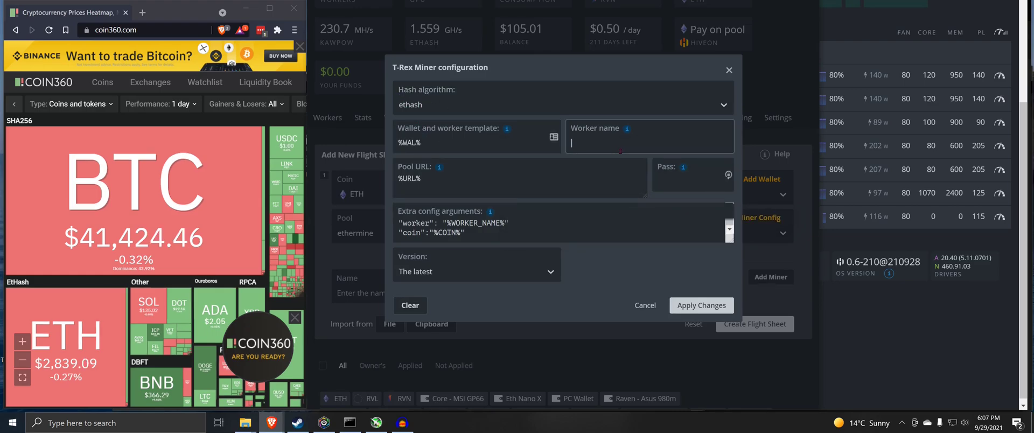
type("Spider")
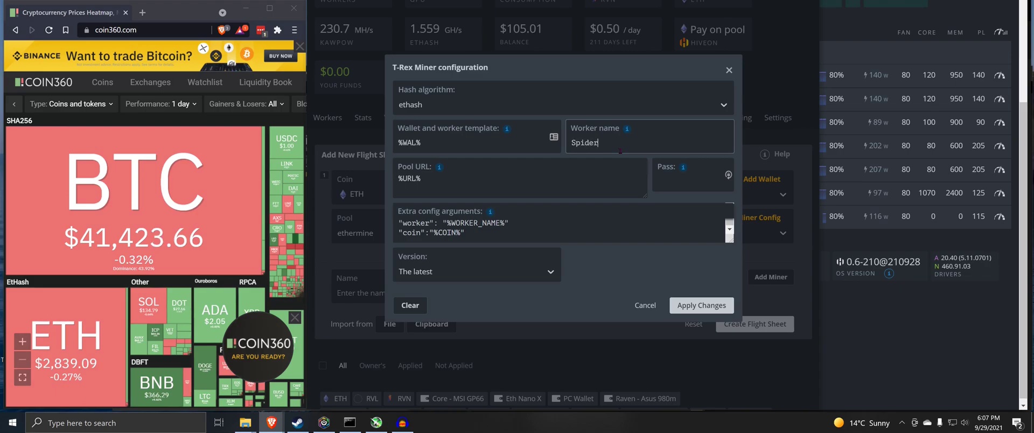
type("v2-Temp")
left_click(464, 273)
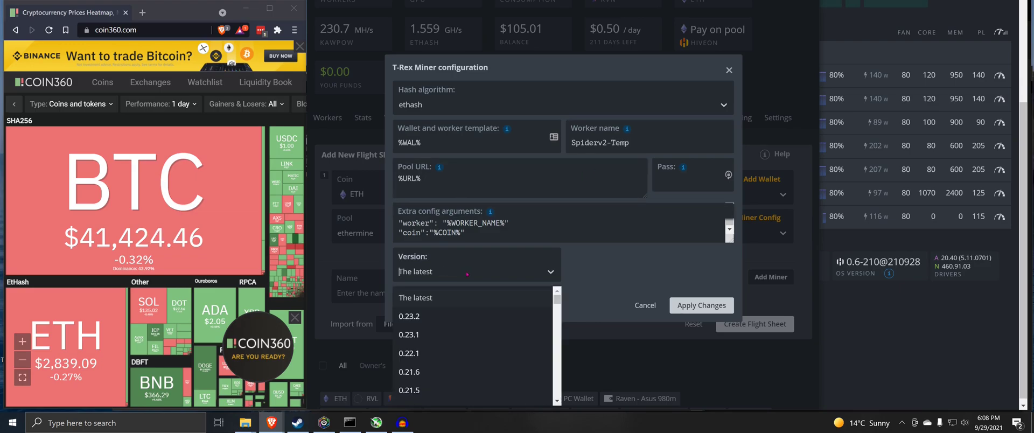
left_click(467, 274)
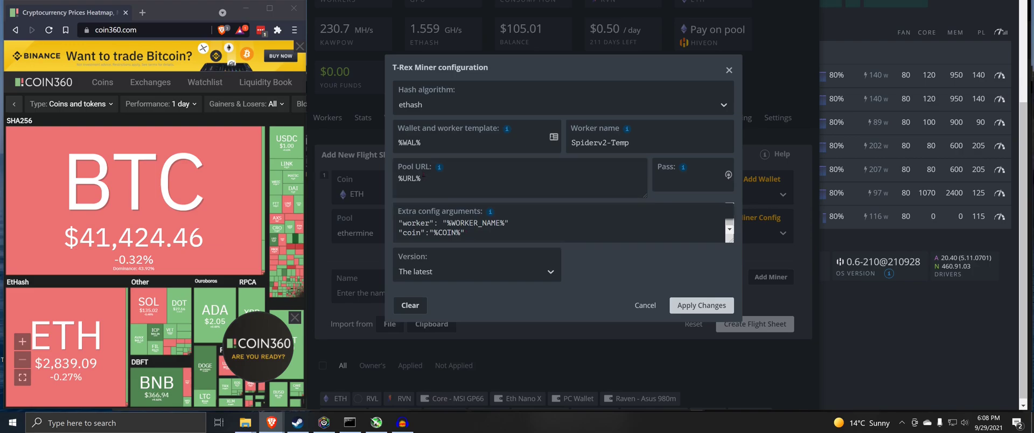
Open the T-Rex README on GitHub and find the lhr-tune entry among the command line options.
mouse_move(489, 212)
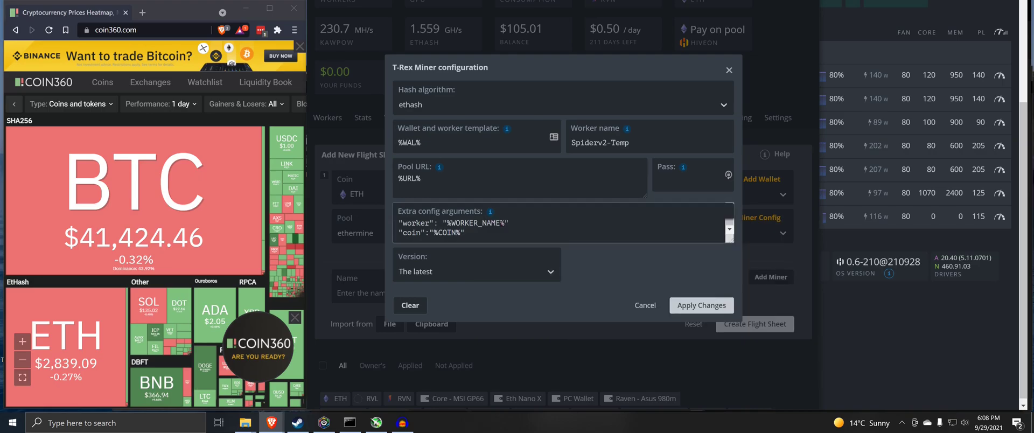
left_click(620, 368)
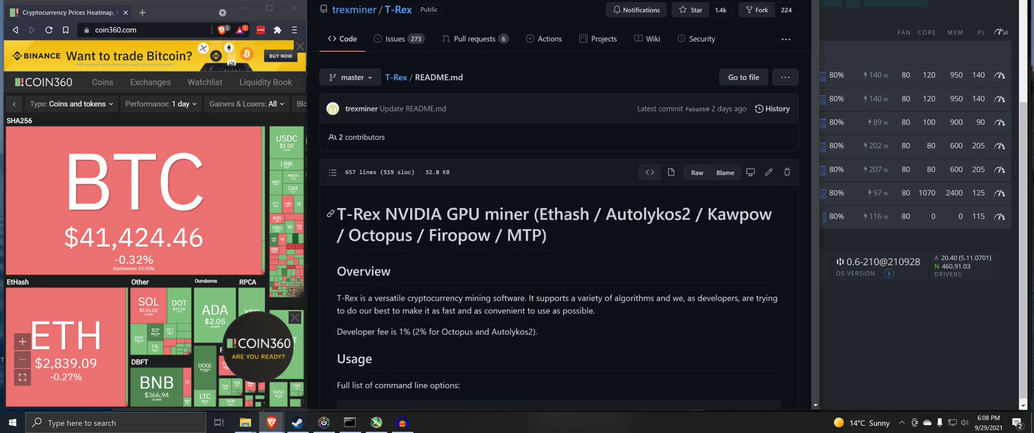
scroll(565, 224, "down", 7)
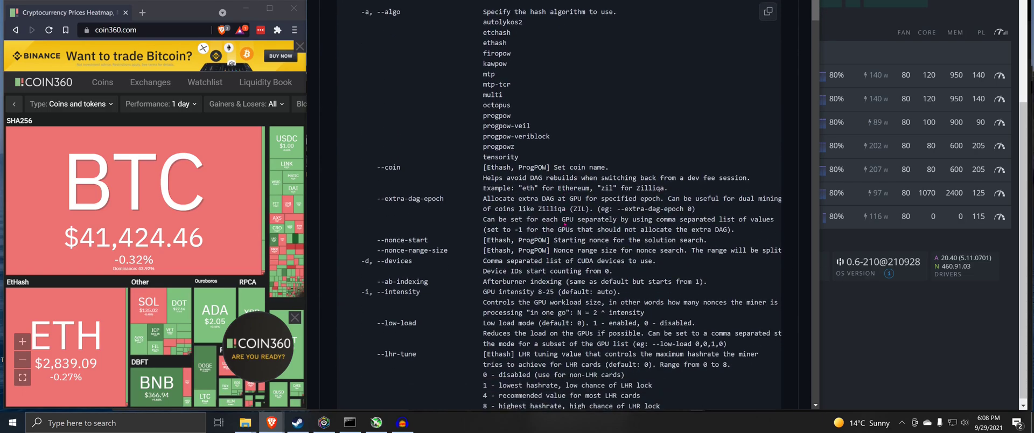
scroll(565, 224, "down", 3)
type("l")
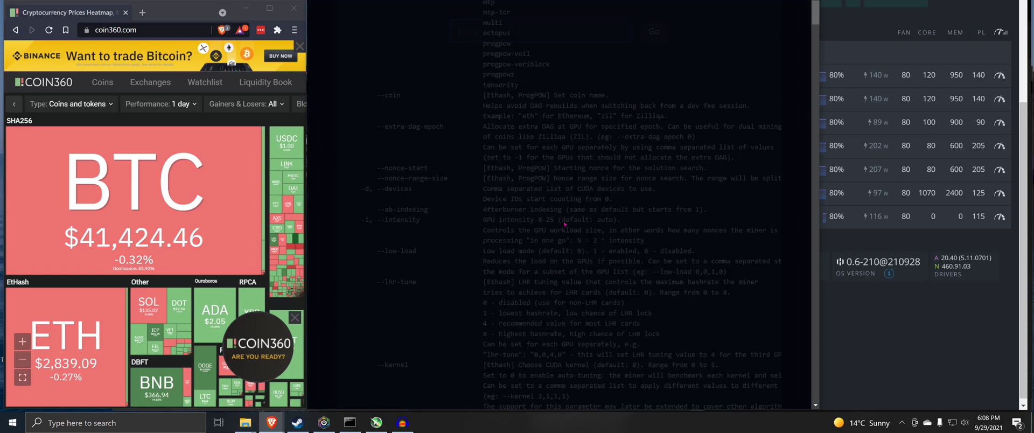
type("l")
key("BackSpace")
type("hj")
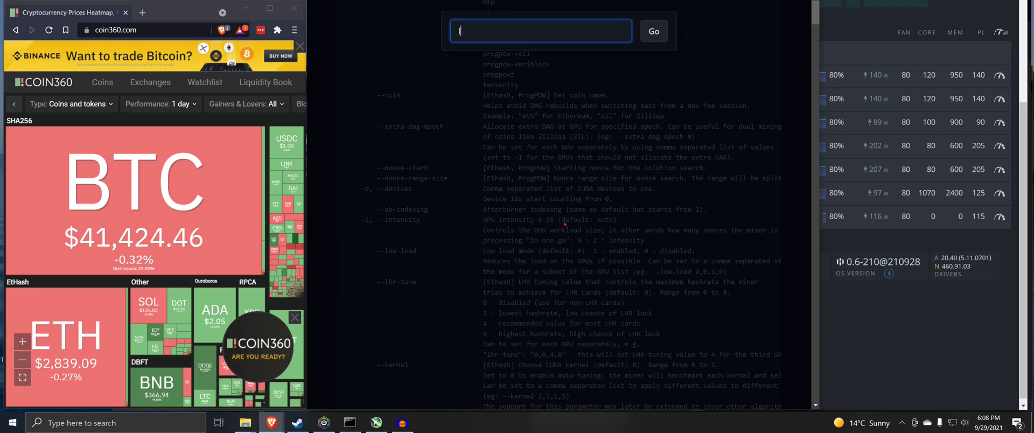
key("Escape")
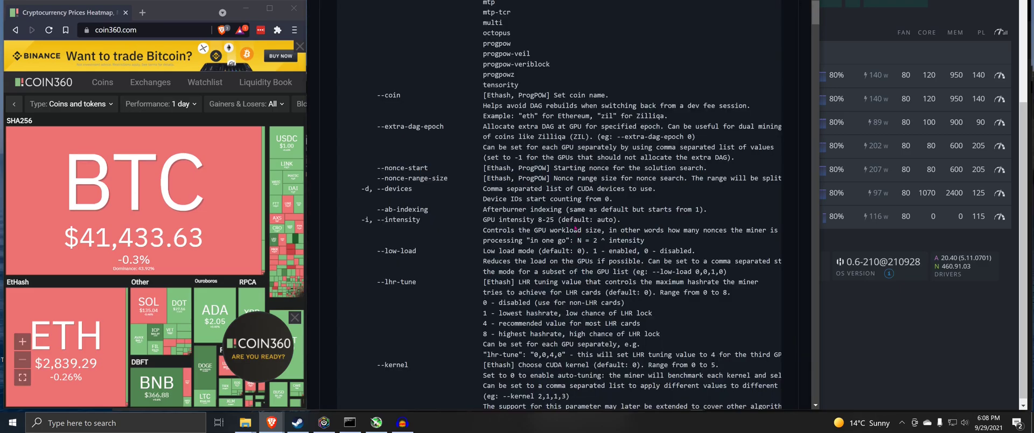
Copy the example "lhr-tune": "0,0,4,0" from the README onto a new line of the miner's extra config arguments.
scroll(590, 205, "down", 2)
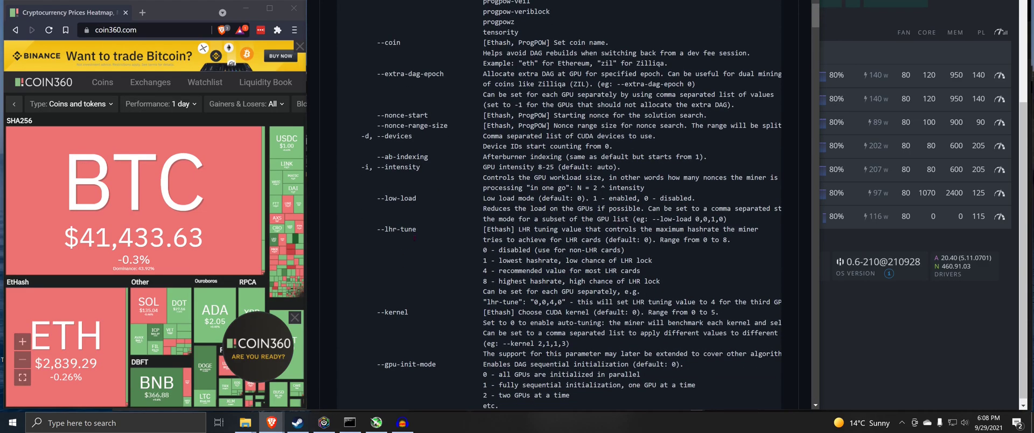
left_click_drag(483, 302, 566, 302)
key("ctrl+c")
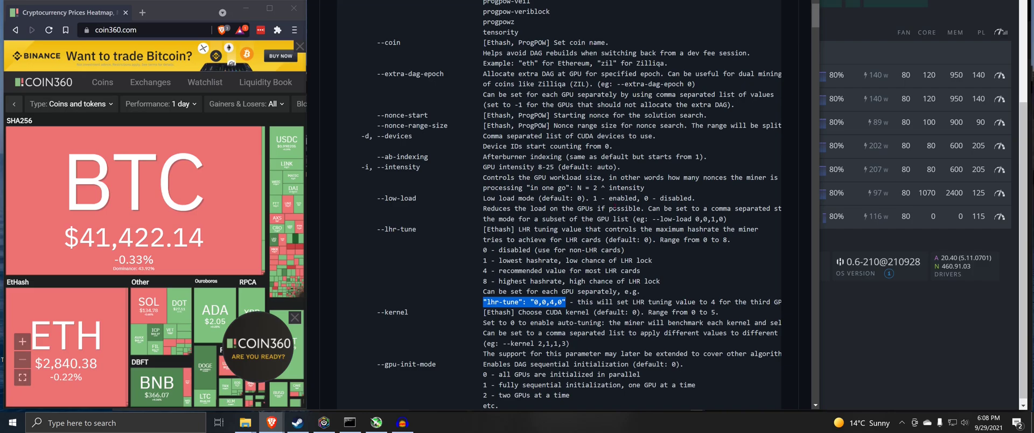
key("alt+Tab")
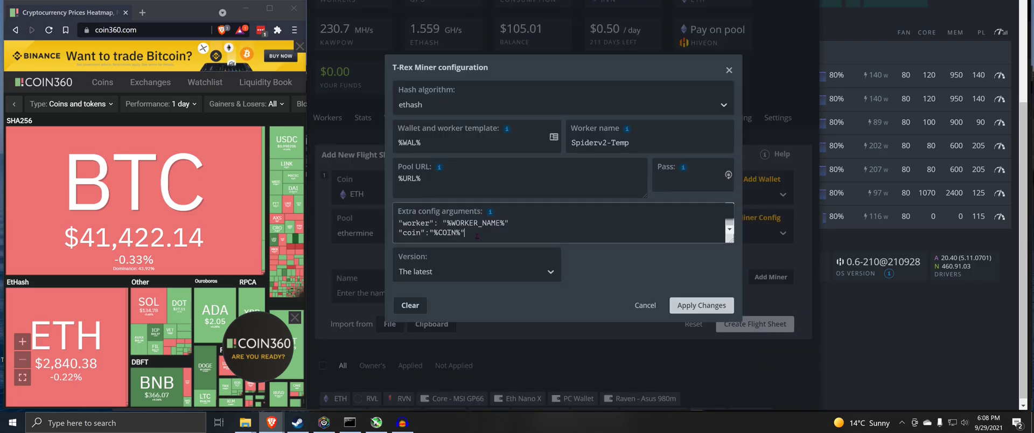
key("Return")
key("ctrl+v")
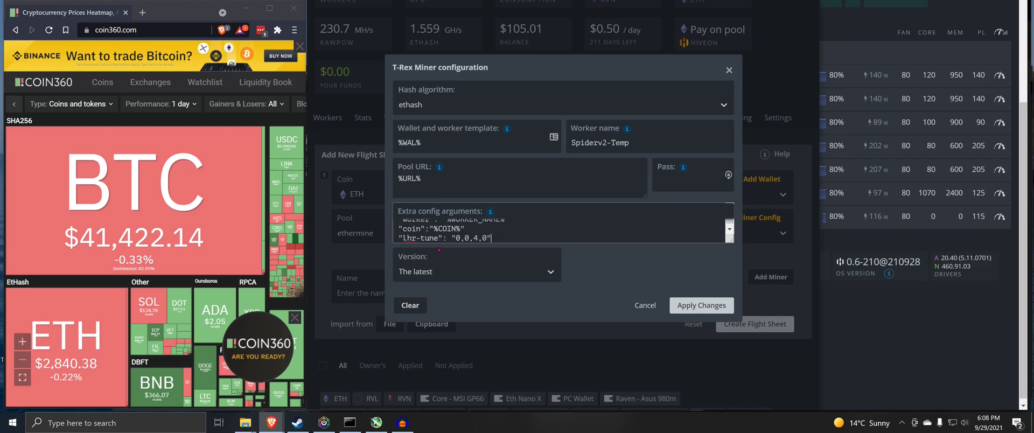
Review the lhr-tune value descriptions in the T-Rex README and return to the miner configuration.
key("alt+Tab")
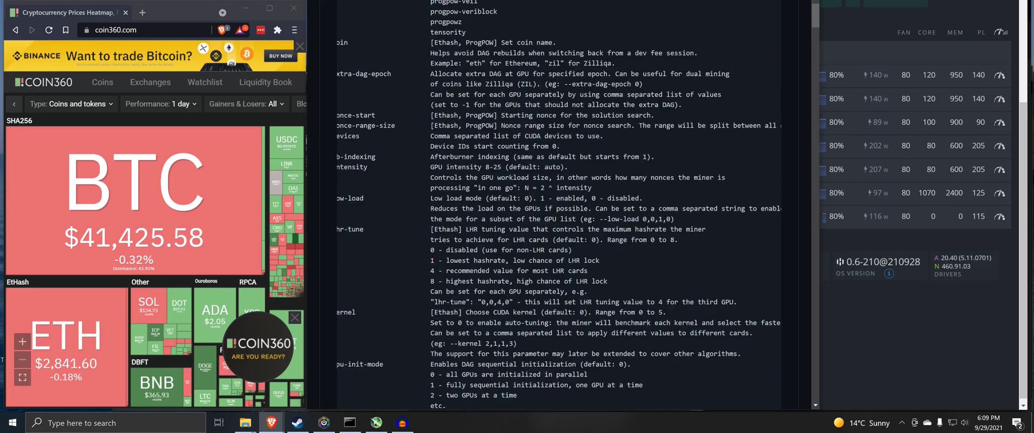
left_click_drag(430, 250, 602, 270)
key("ctrl+c")
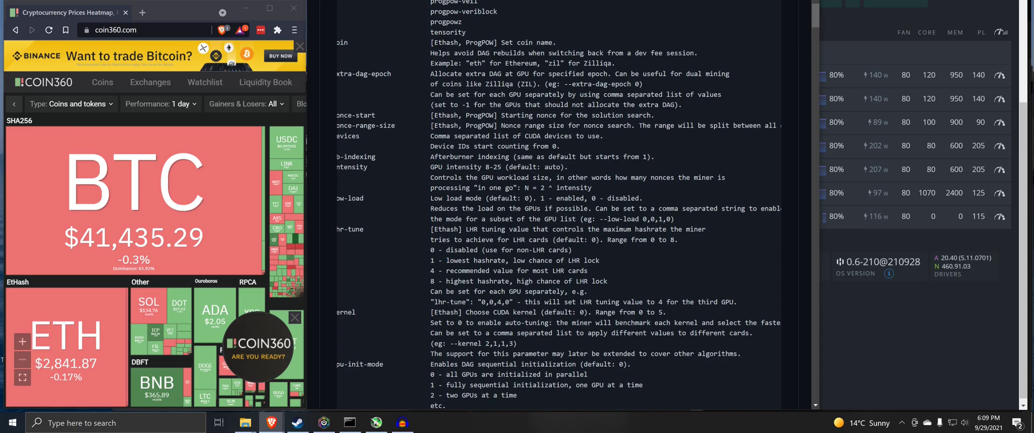
key("alt+Tab")
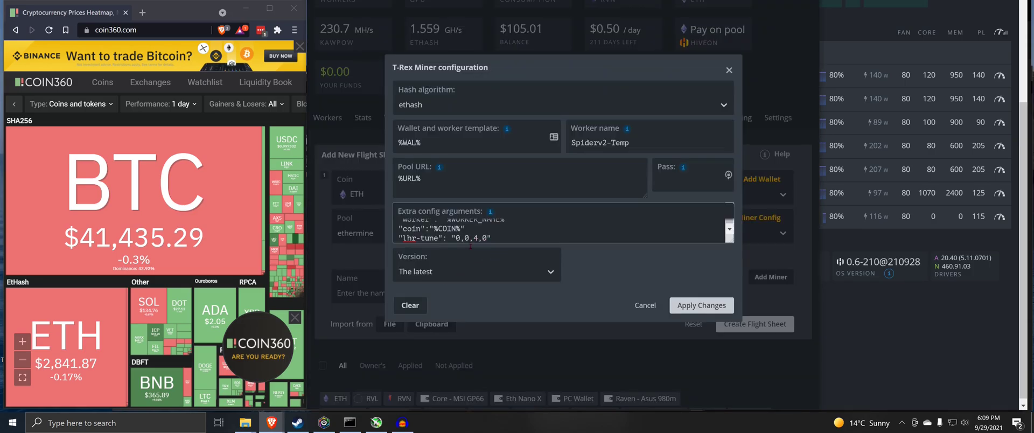
Extend the lhr-tune argument to "0,0,0,0,0,4,0" so the sixth GPU is tuned to 4, and apply the miner configuration.
left_click(476, 242)
type("0,0,0,0,")
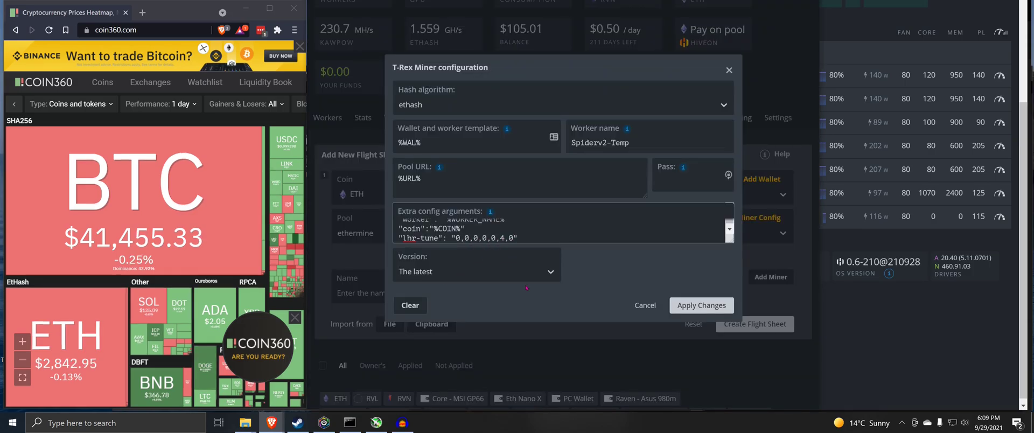
left_click(718, 305)
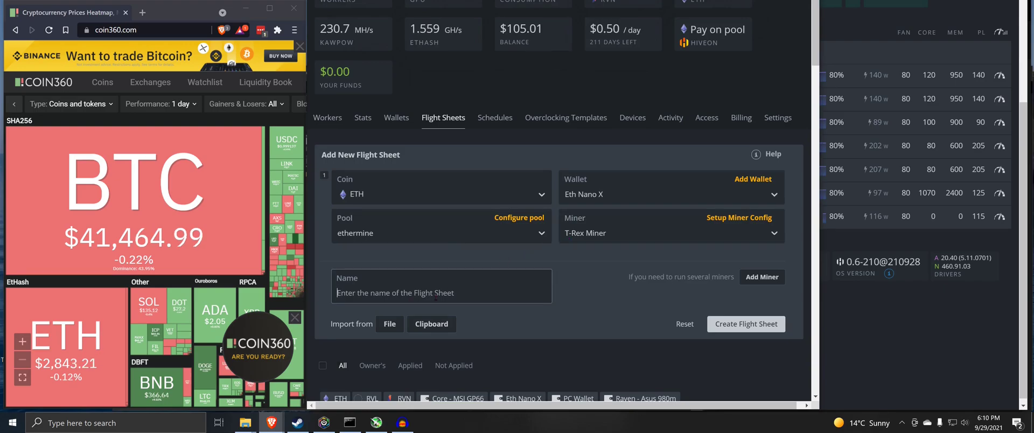
Name the flight sheet SpiderV2-Temp-LHR-Unlock and create it.
type("SpiderV2-Temp-LHR-Unlock")
left_click(761, 323)
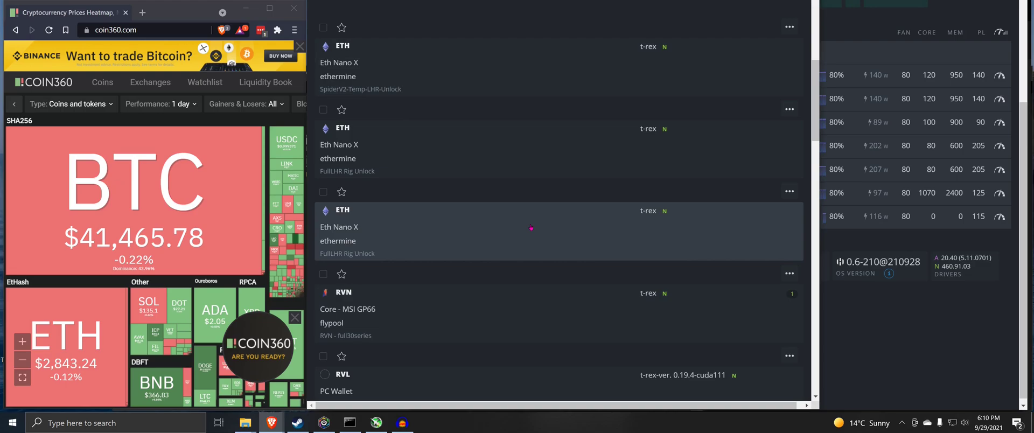
scroll(531, 227, "up", 5)
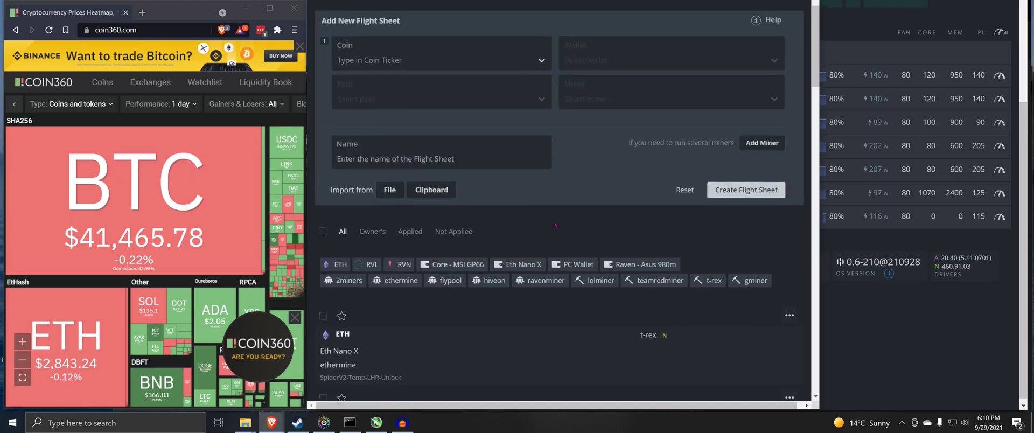
scroll(556, 224, "up", 3)
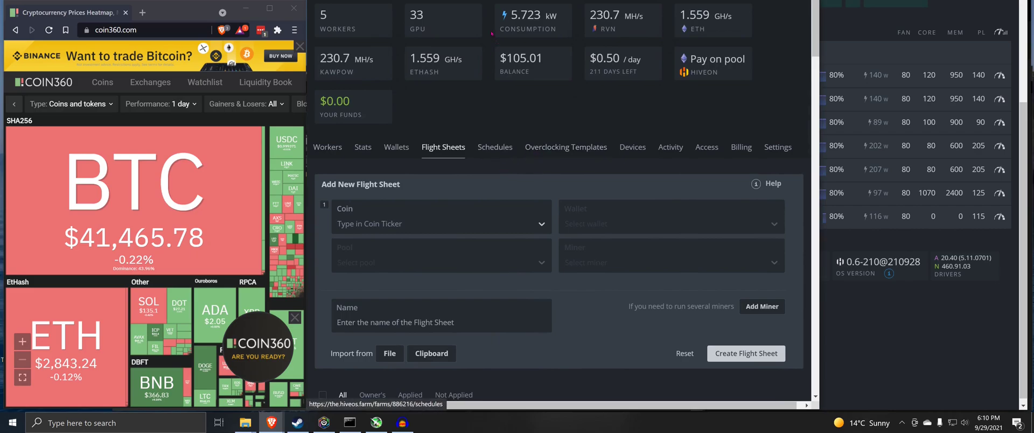
left_click(422, 19)
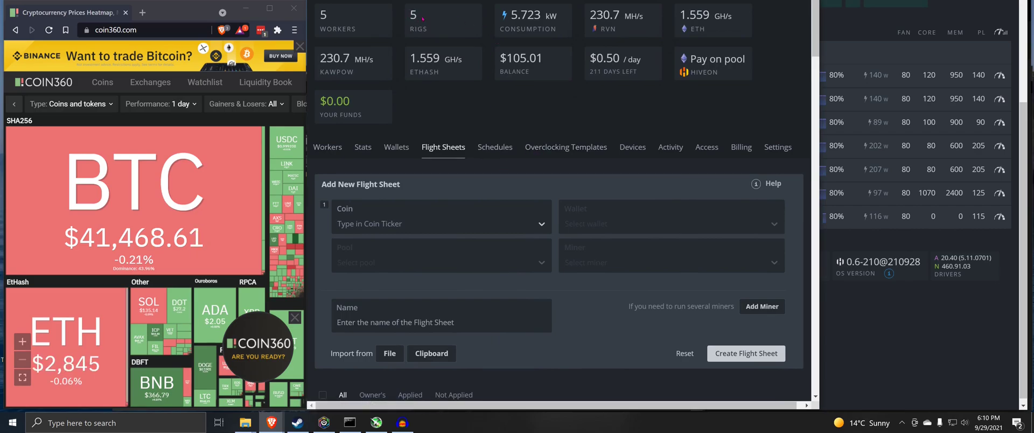
left_click(422, 19)
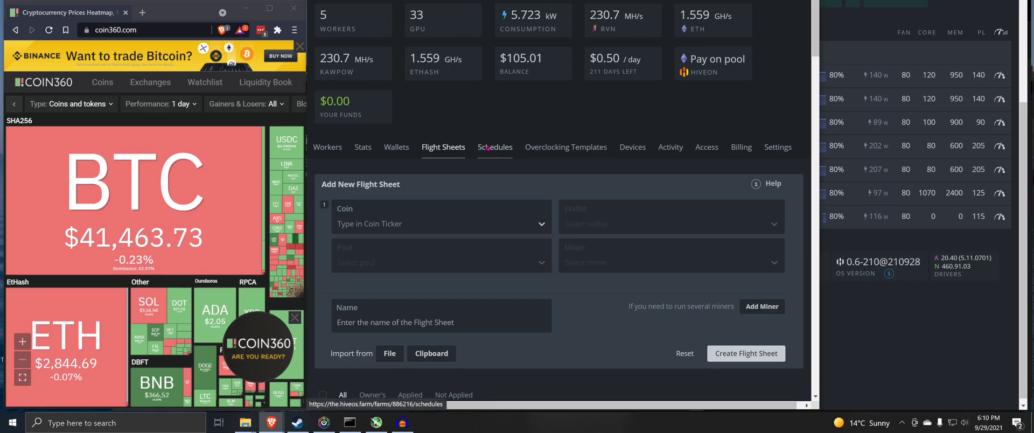
Apply the SpiderV2-Temp-LHR-Unlock flight sheet to the rig from the farm's flight sheet list.
scroll(417, 284, "down", 10)
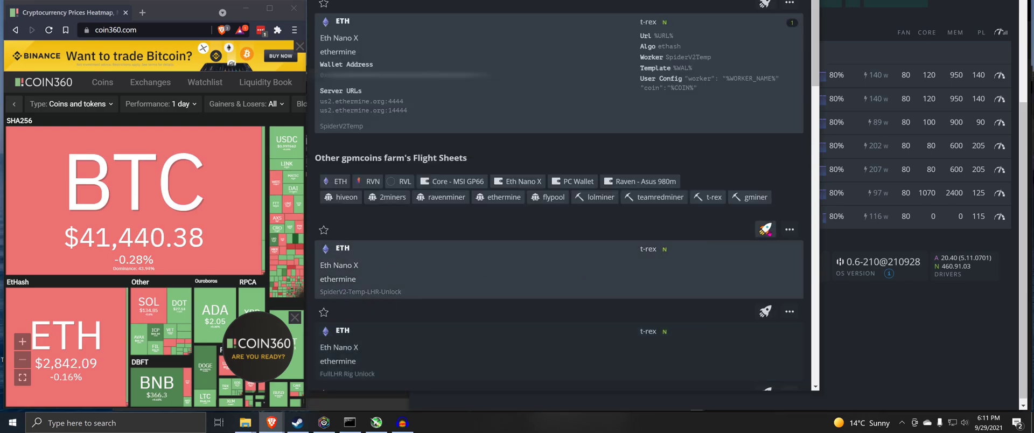
left_click(765, 230)
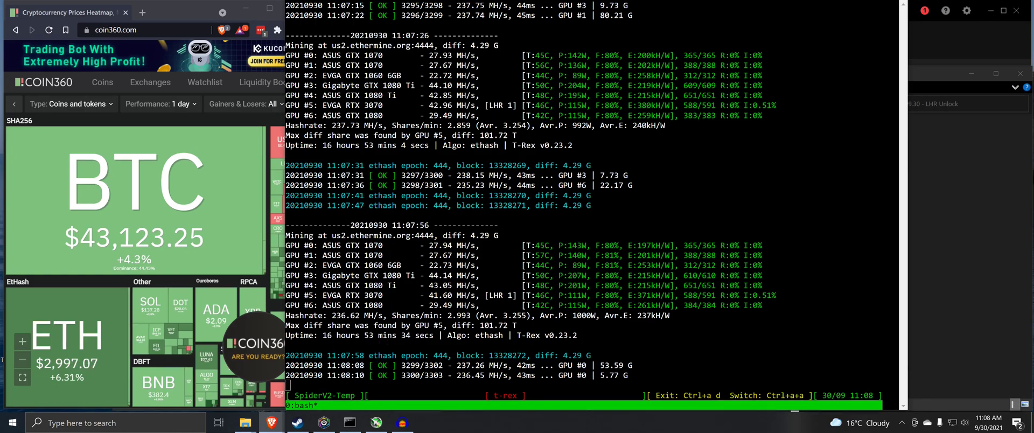
Examine the EVGA RTX 3070's hashrate and power draw across successive T-Rex miner reports.
left_click_drag(322, 295, 486, 295)
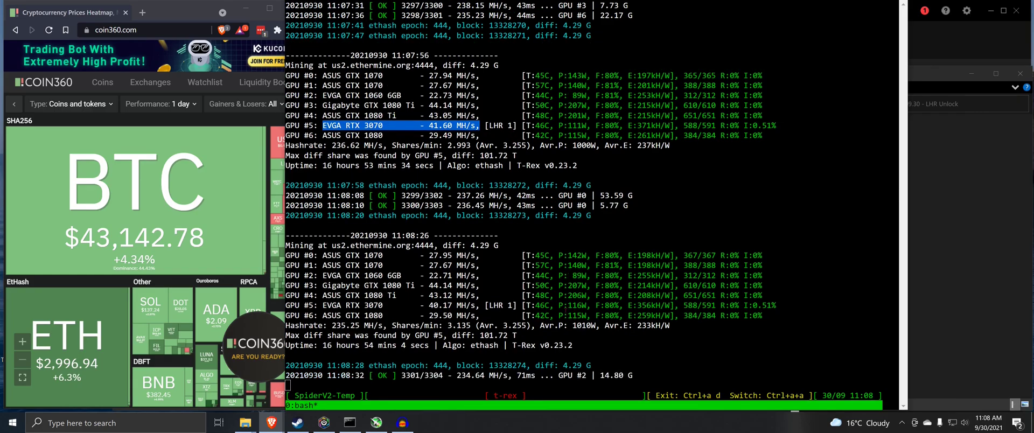
left_click_drag(560, 305, 591, 305)
left_click_drag(559, 116, 601, 115)
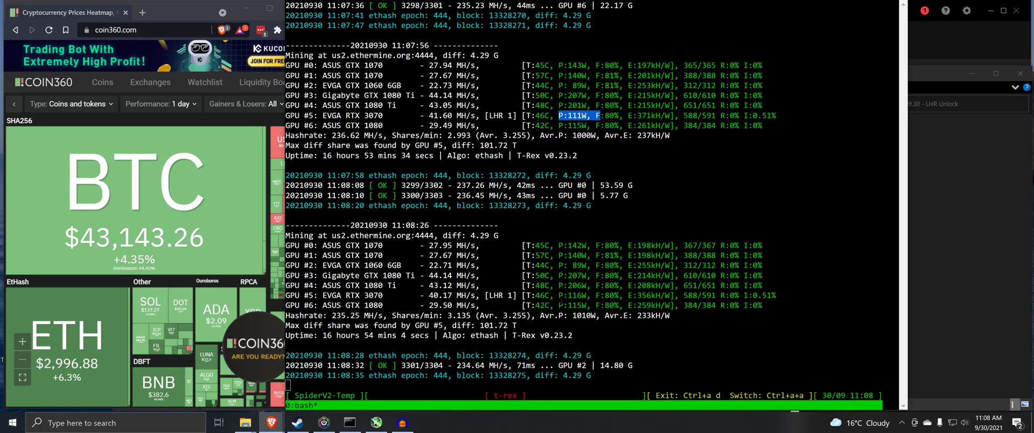
left_click_drag(559, 296, 589, 295)
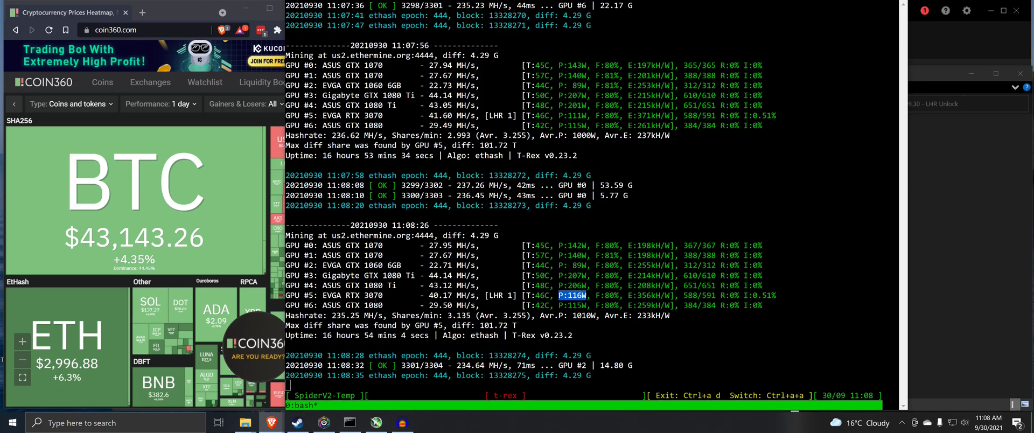
left_click_drag(430, 286, 452, 285)
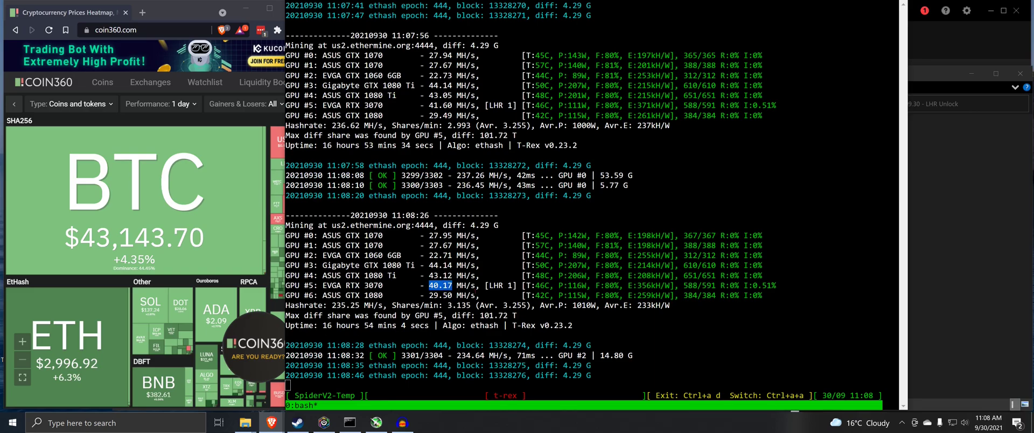
Compute 62 × 0.7 in the calculator to get the 70% unlocked hashrate, and close the calculator.
key("XF86Calculator")
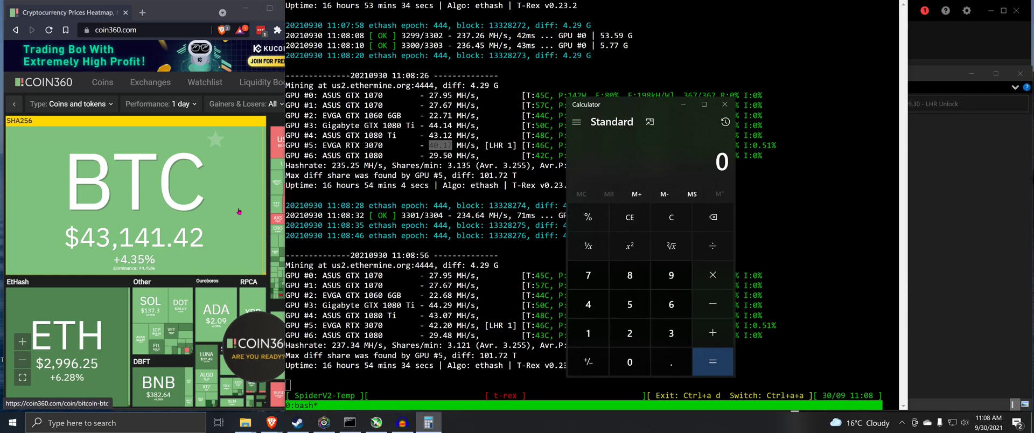
type("62")
key("asterisk")
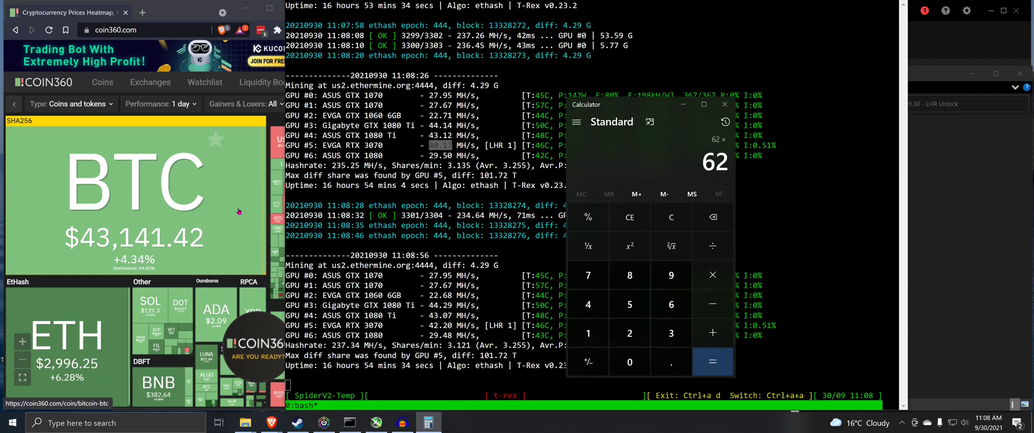
type(".")
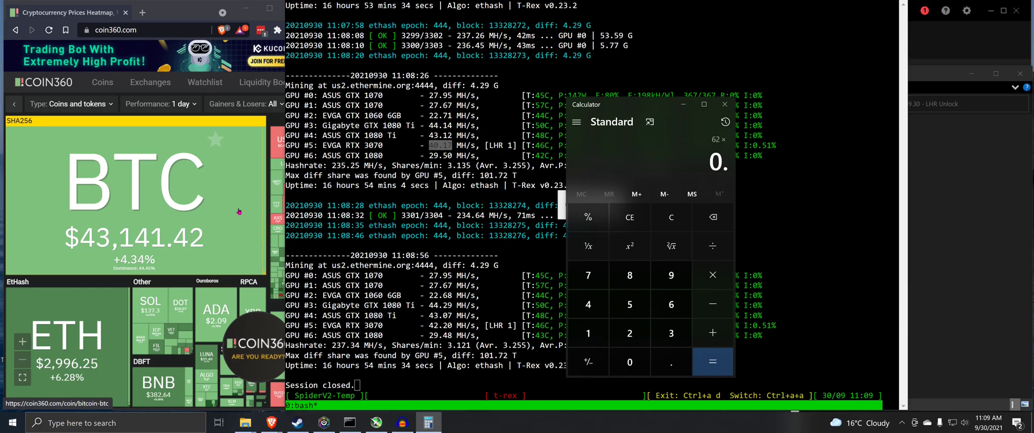
type("7")
key("Return")
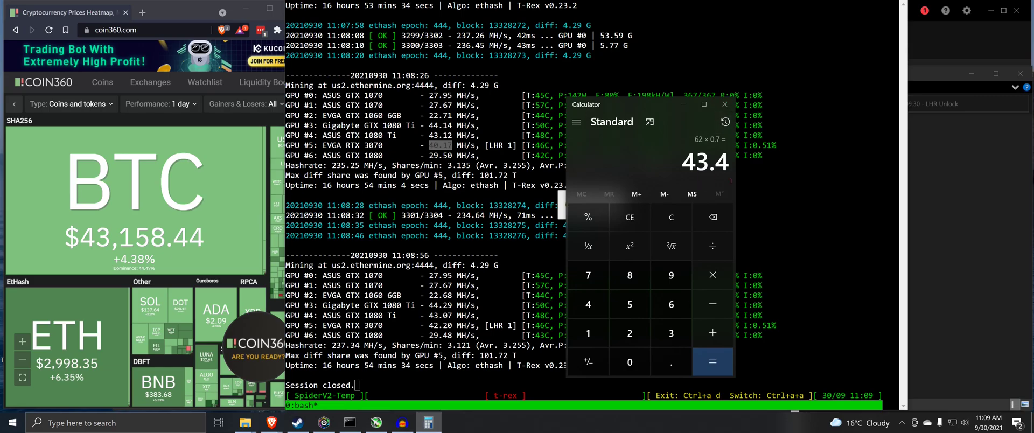
left_click(725, 104)
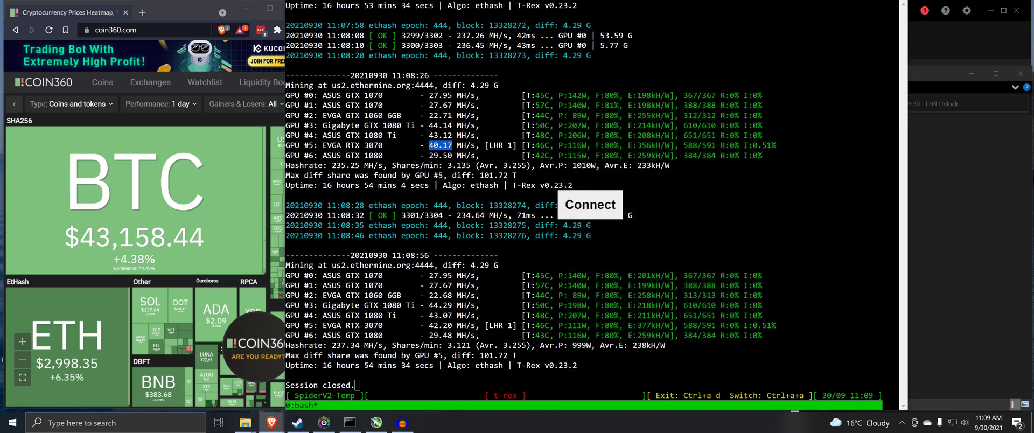
Reconnect the closed shell session to the miner and check the EVGA RTX 3070's line in the latest report.
left_click_drag(429, 325, 457, 325)
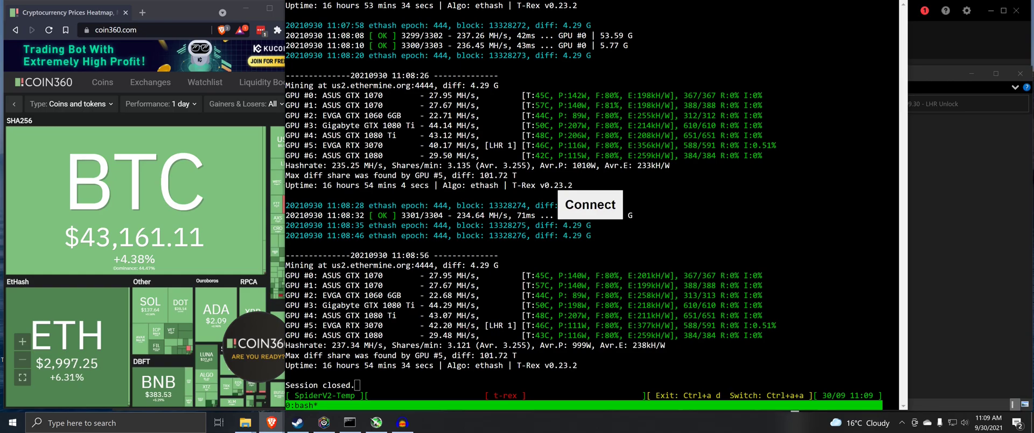
left_click(593, 210)
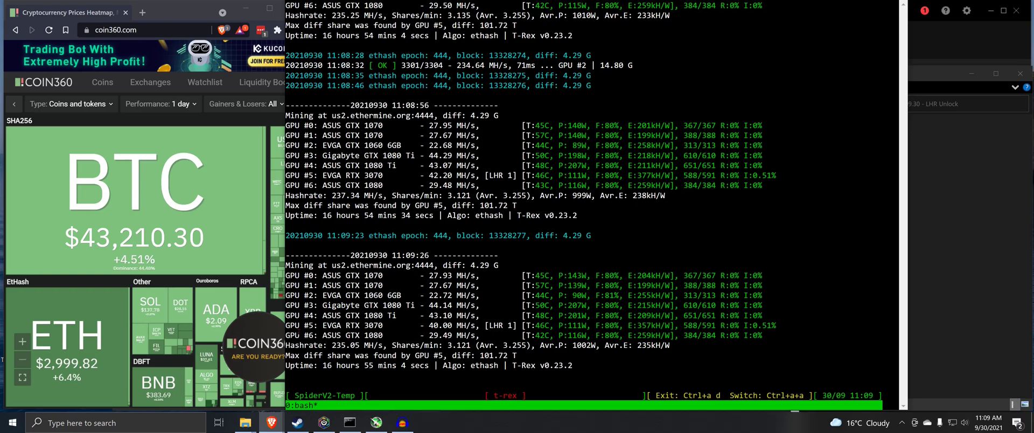
left_click_drag(291, 326, 778, 325)
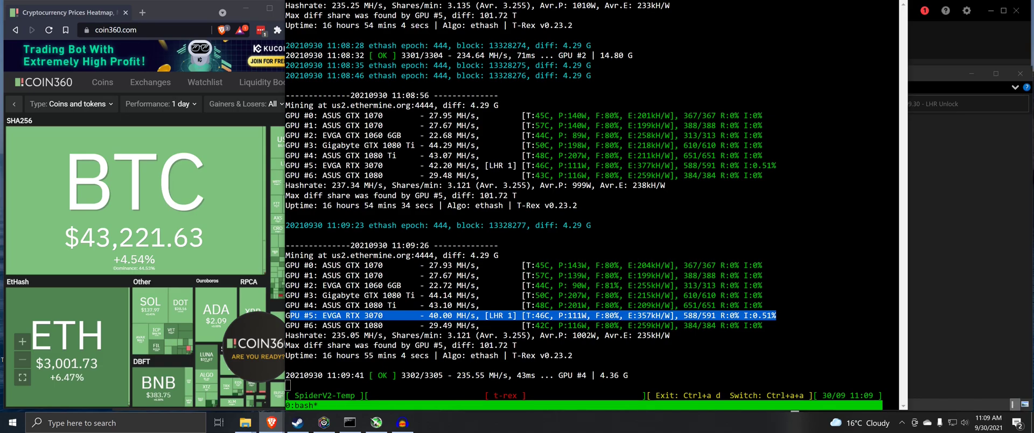
Compare the worker's Ethermine hashrate statistics with the RTX 3070's hashrate in the T-Rex output.
key("alt+Tab")
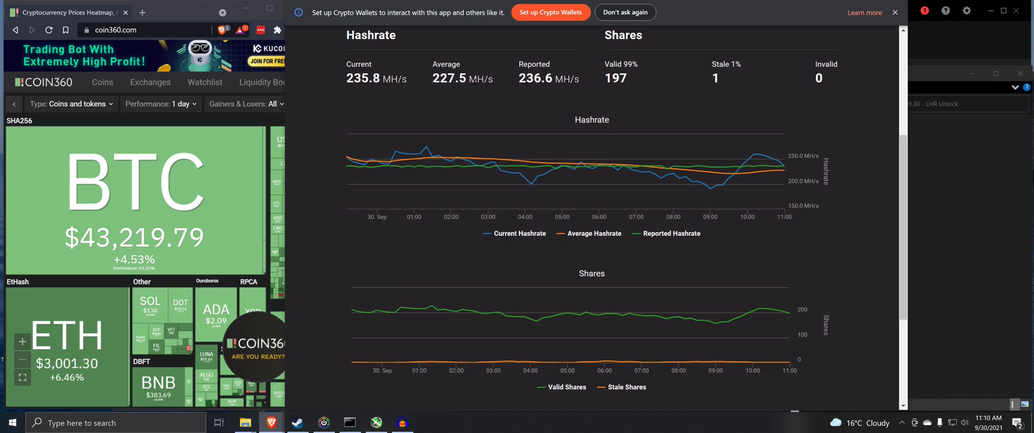
key("alt+Tab")
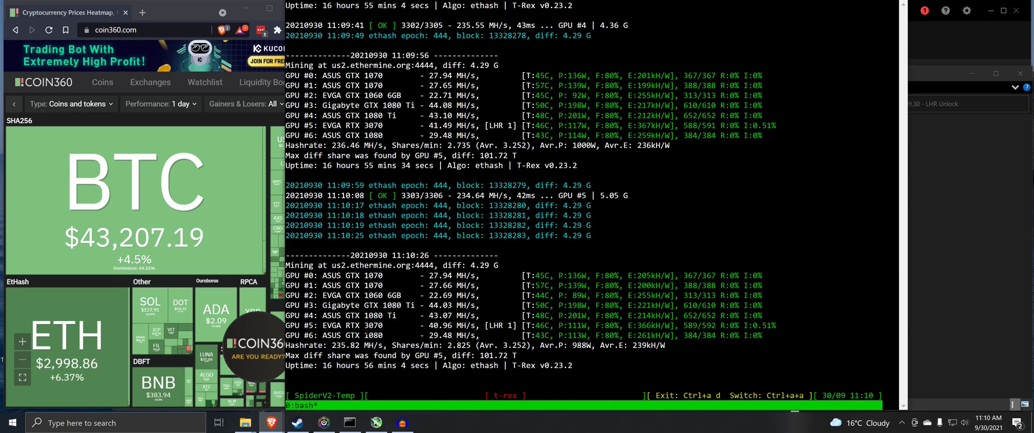
left_click_drag(327, 326, 522, 316)
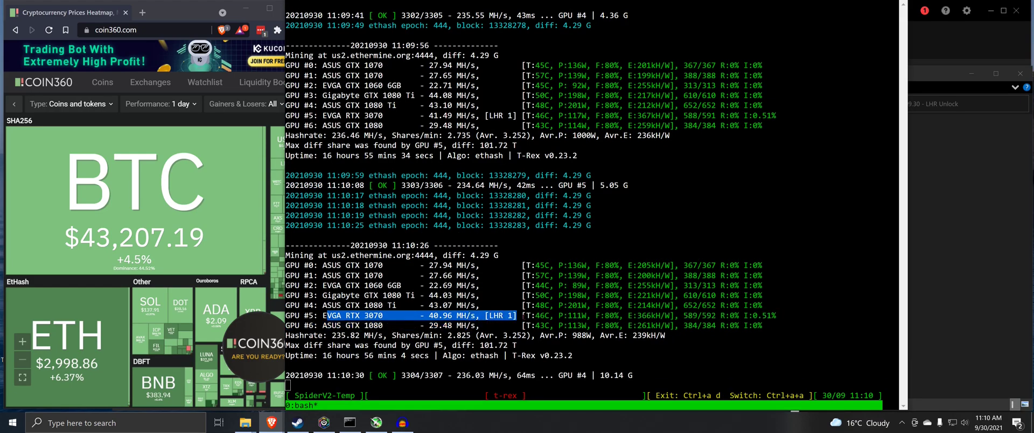
left_click(447, 325)
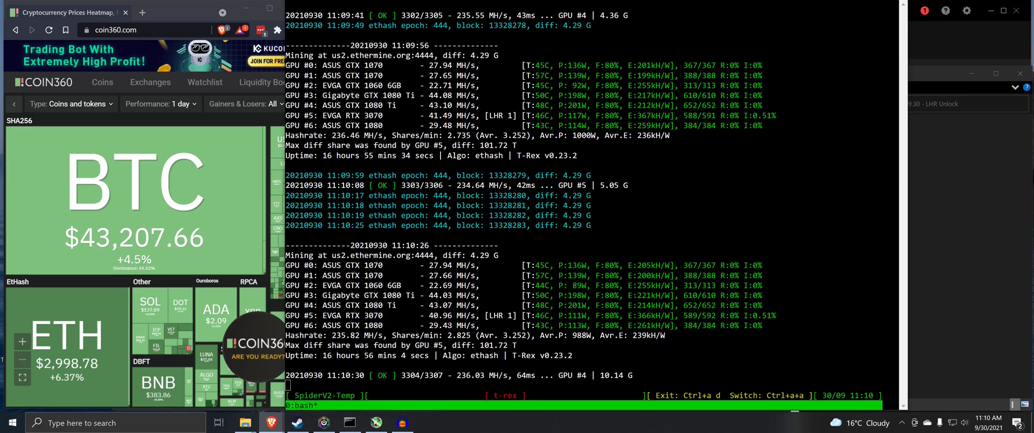
Calculate the Ravencoin mining profit on CoinWarz for 32 MH/s, 150 W and a 1% pool fee.
key("alt+Tab")
type("32")
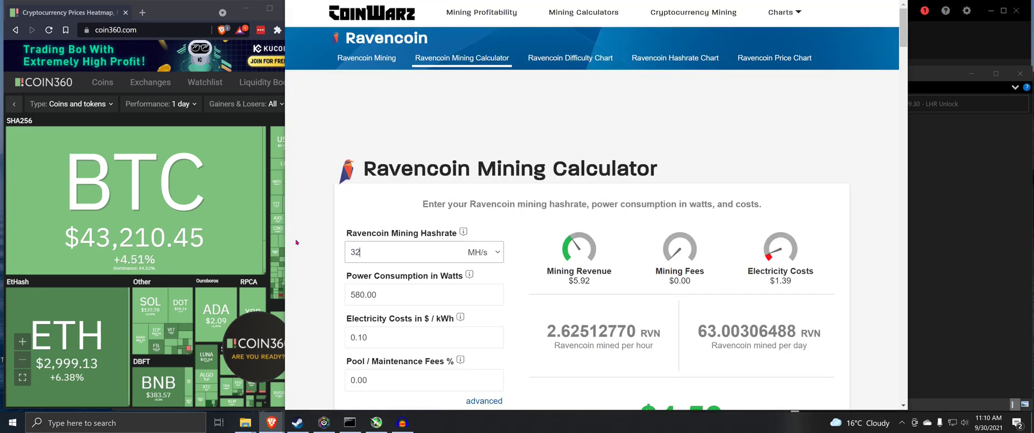
key("Tab")
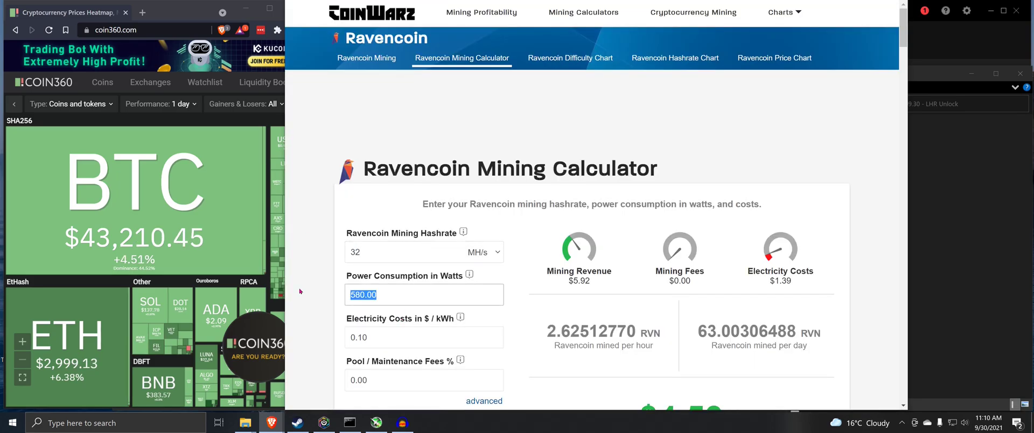
type("150")
scroll(475, 334, "down", 1)
key("Tab")
key("Tab")
type("1")
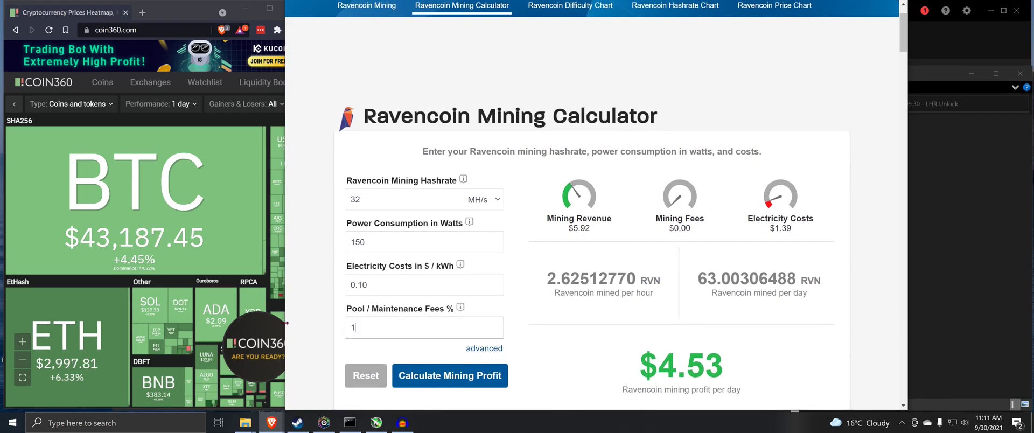
left_click(431, 377)
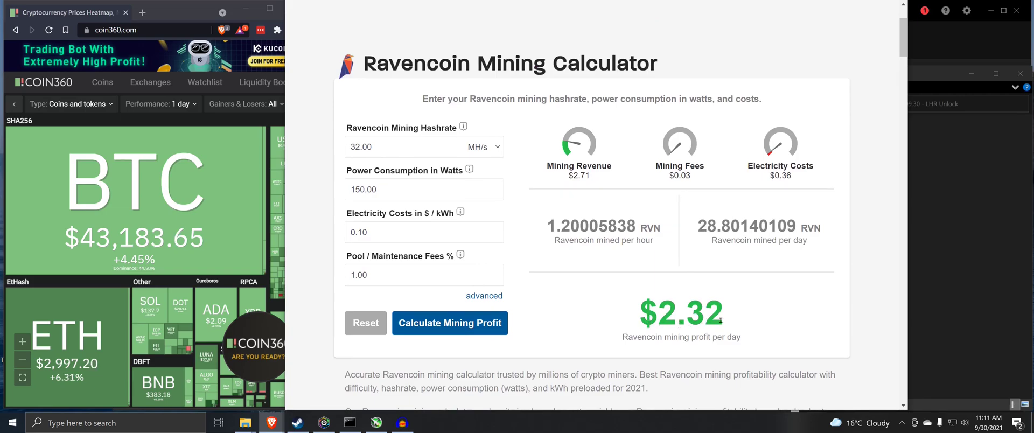
Calculate the Ethereum mining profit on CoinWarz for 41 MH/s, 111 W and an electricity cost of 0.1 $/kWh.
key("alt+Left")
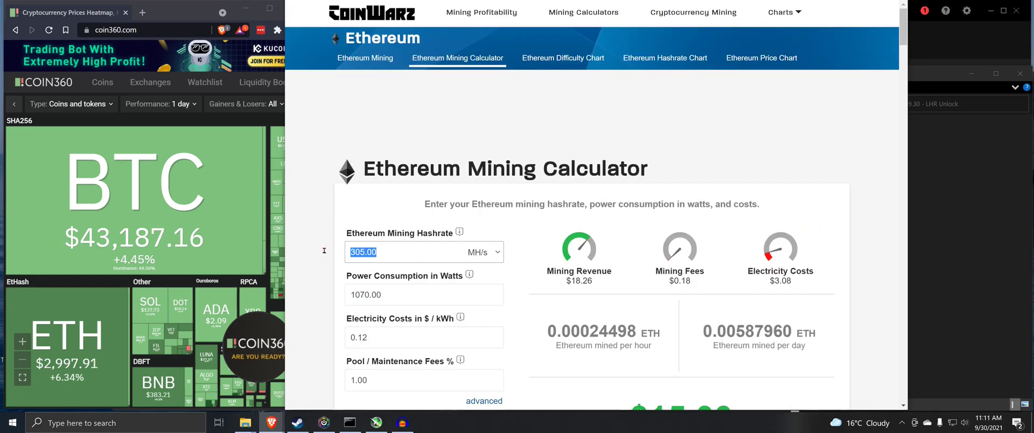
type("41")
key("Tab")
type("111")
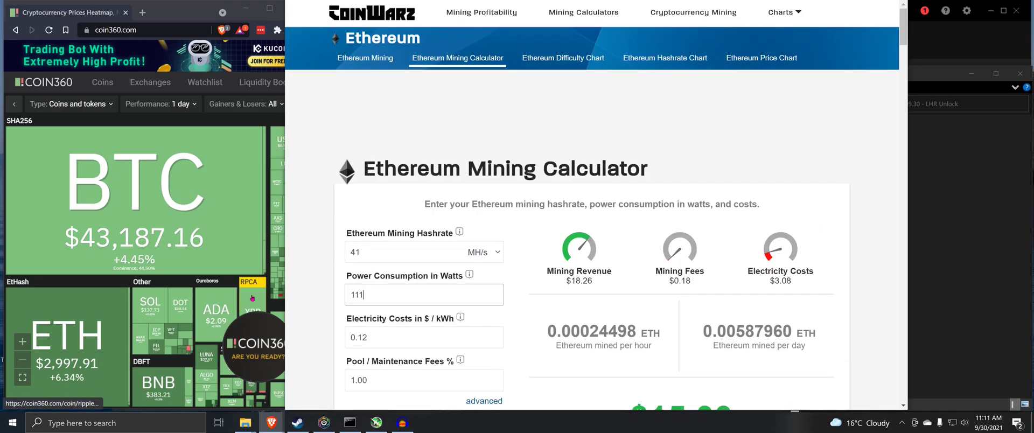
key("Tab")
type(".1")
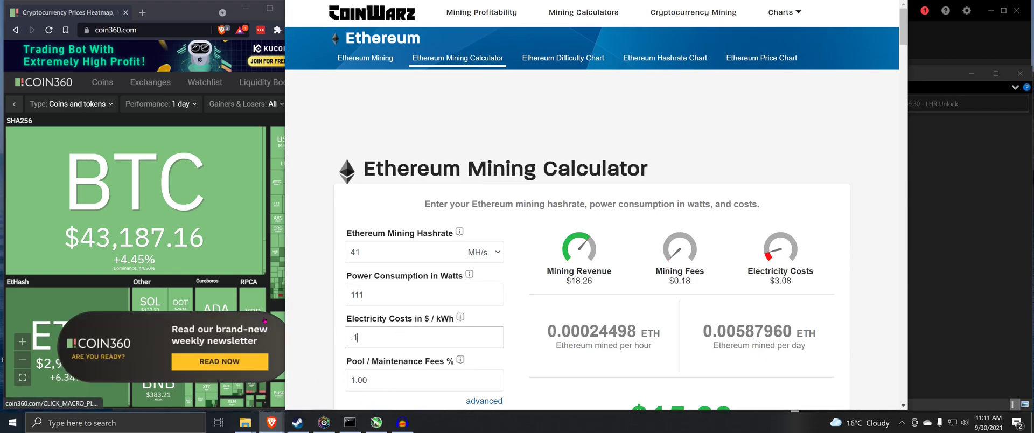
key("Return")
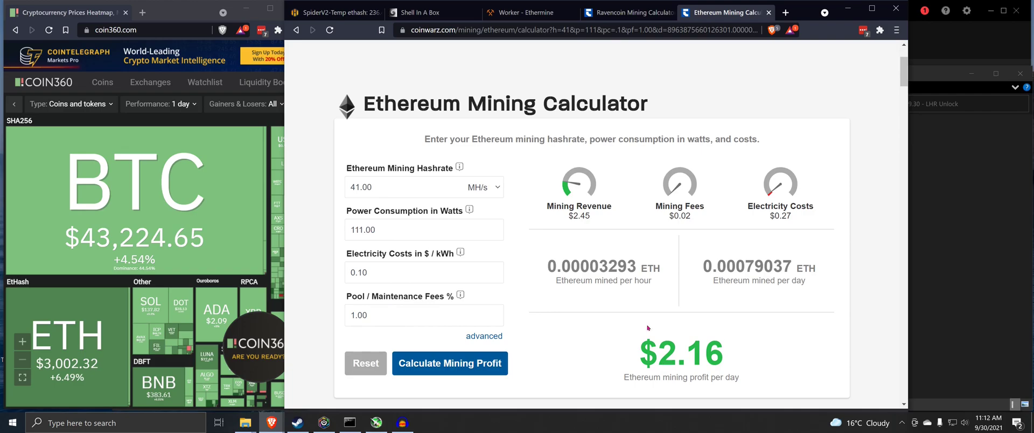
Check the Ravencoin result against the Ethereum one, and recalculate the Ethereum profit with a hashrate of 47 MH/s.
left_click(650, 14)
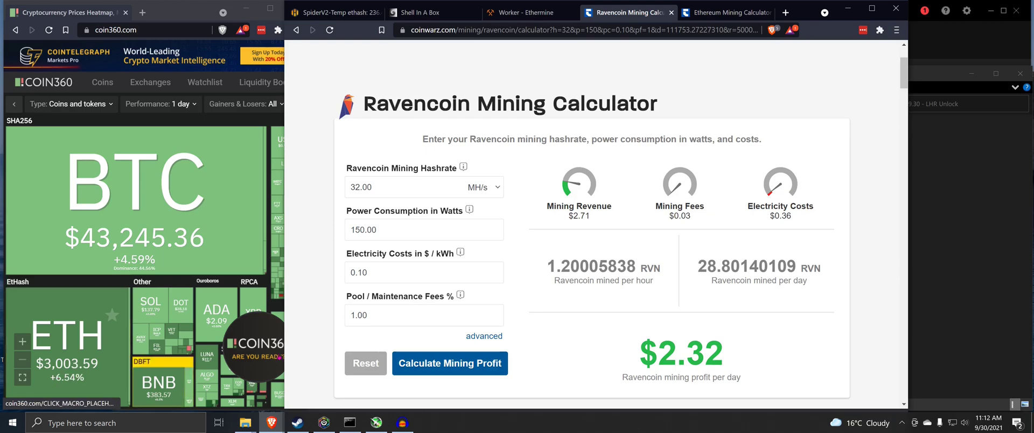
left_click(721, 16)
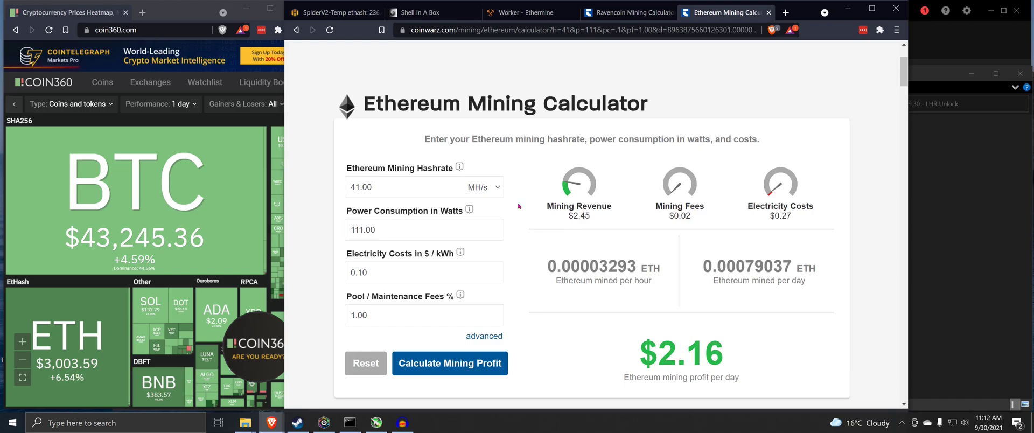
left_click_drag(360, 187, 356, 187)
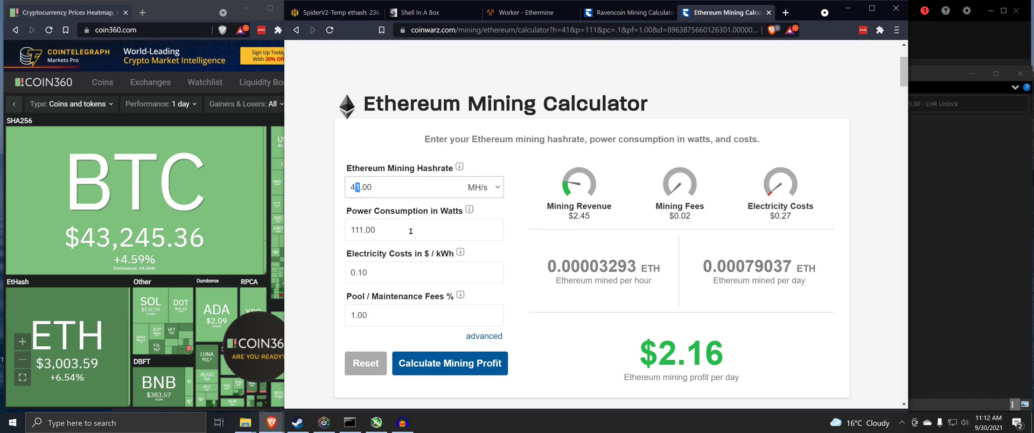
type("7")
left_click(485, 370)
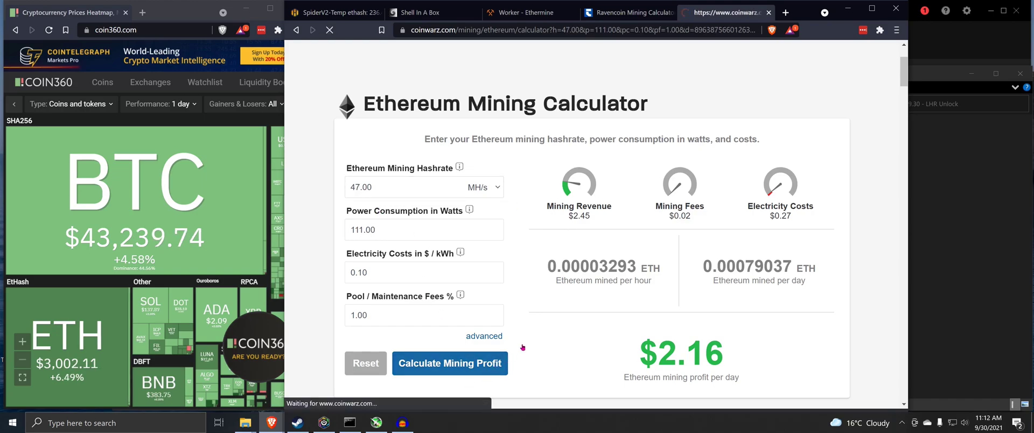
scroll(520, 359, "down", 4)
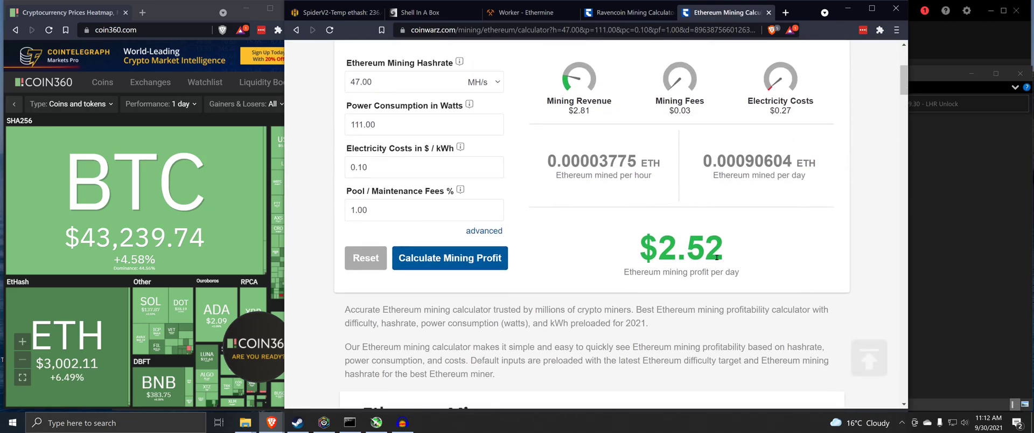
Recalculate the Ethereum mining profit for a hashrate of 62 MH/s and a power consumption of 120 W.
scroll(599, 300, "up", 2)
left_click_drag(373, 187, 348, 187)
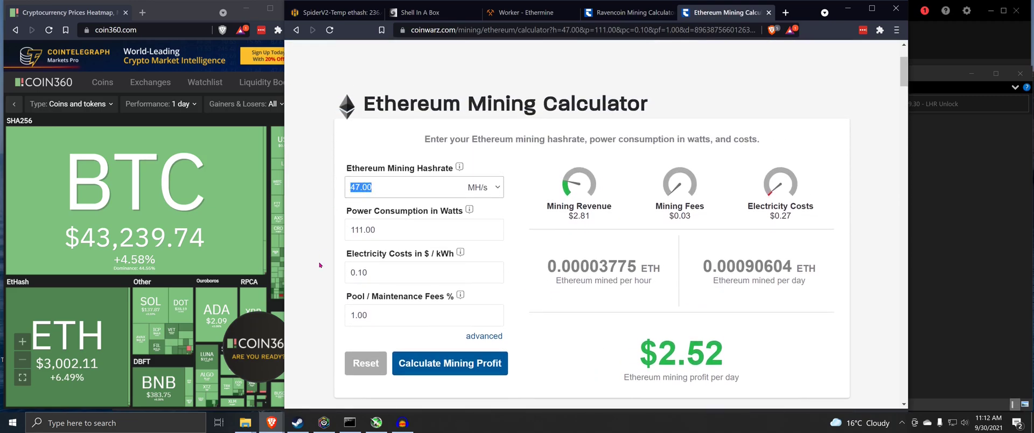
type("62")
left_click_drag(425, 235, 270, 236)
type("125")
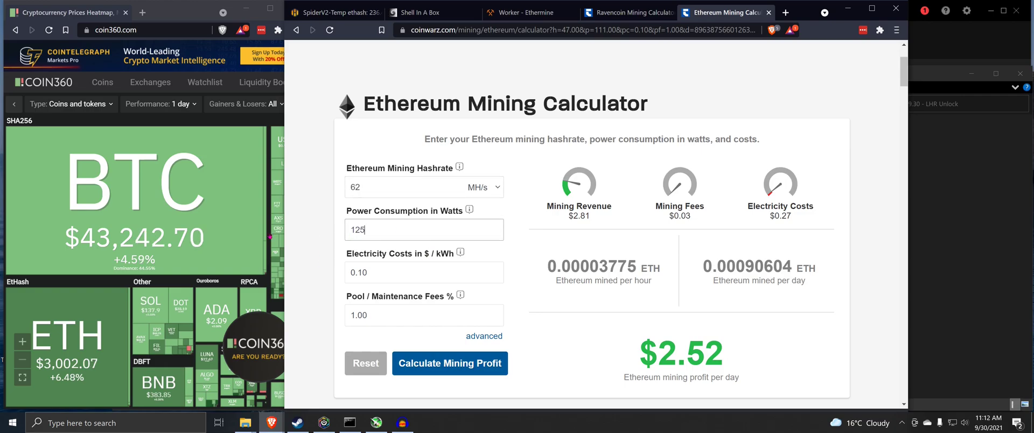
key("BackSpace")
type("0")
left_click(431, 363)
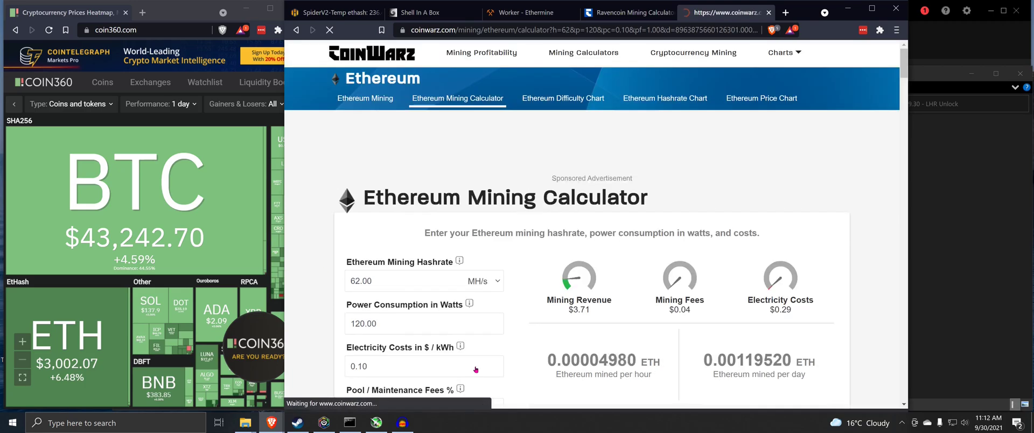
scroll(548, 319, "down", 4)
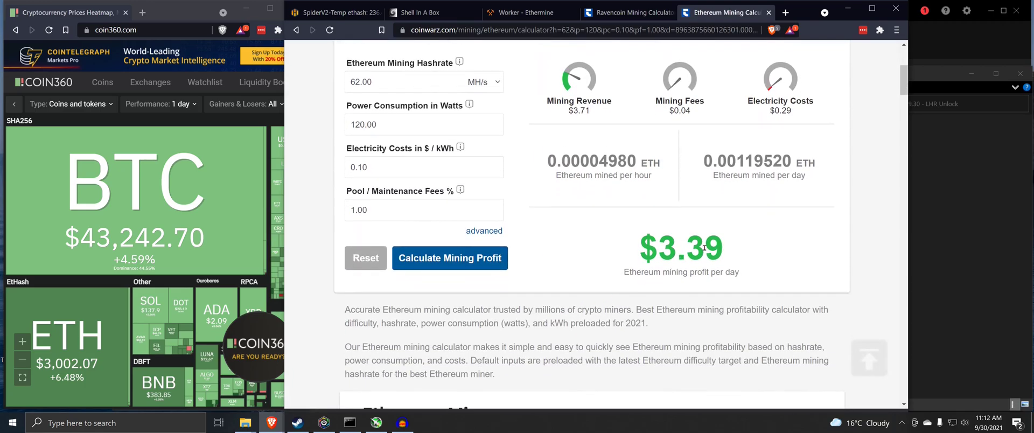
Compare the daily mining profit on the Ravencoin calculator with that on the Ethereum calculator.
scroll(702, 315, "up", 1)
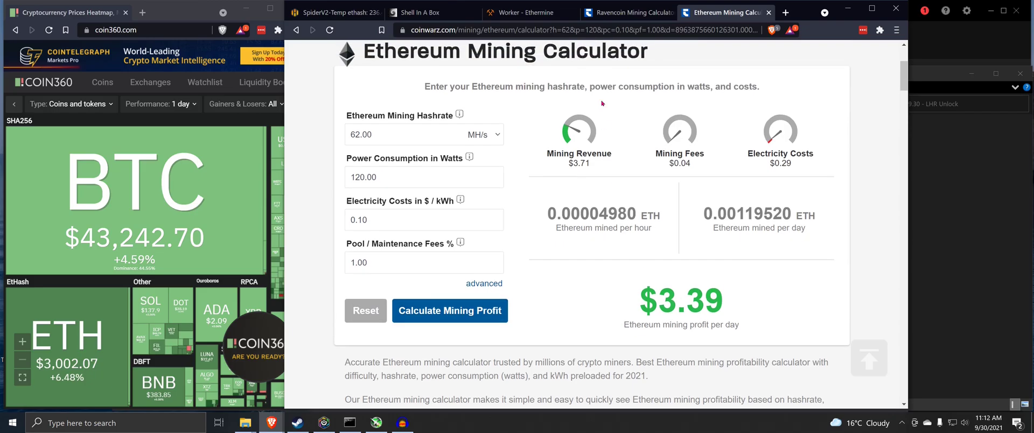
key("ctrl+shift+Tab")
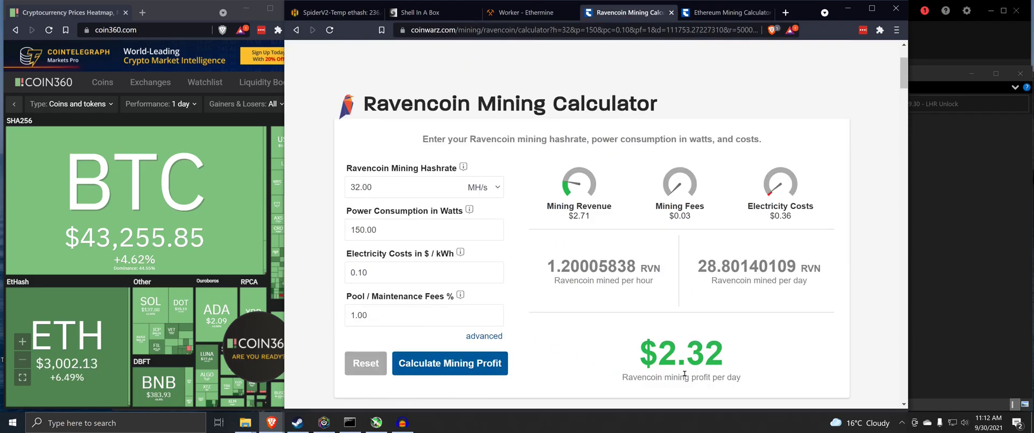
left_click(724, 13)
left_click_drag(648, 304, 754, 300)
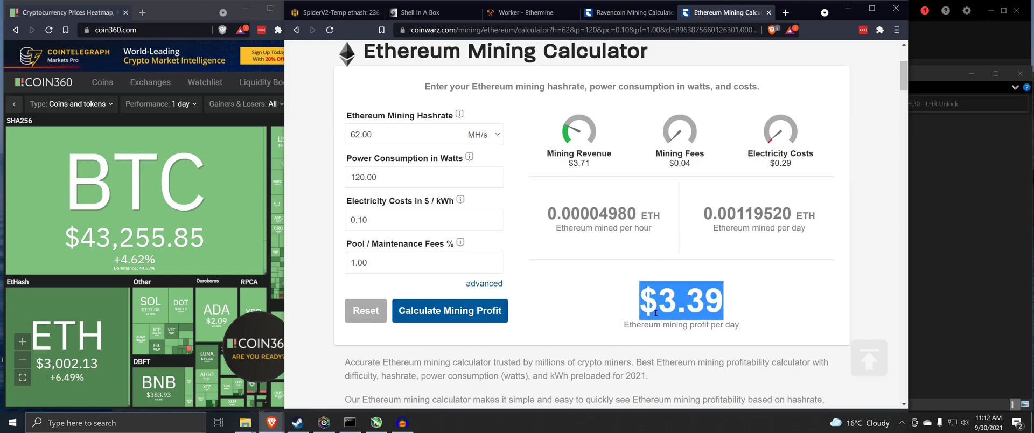
left_click(426, 263)
Return to the Hive OS shell and check the EVGA RTX 3070's hashrate in the latest T-Rex report.
key("ctrl+2")
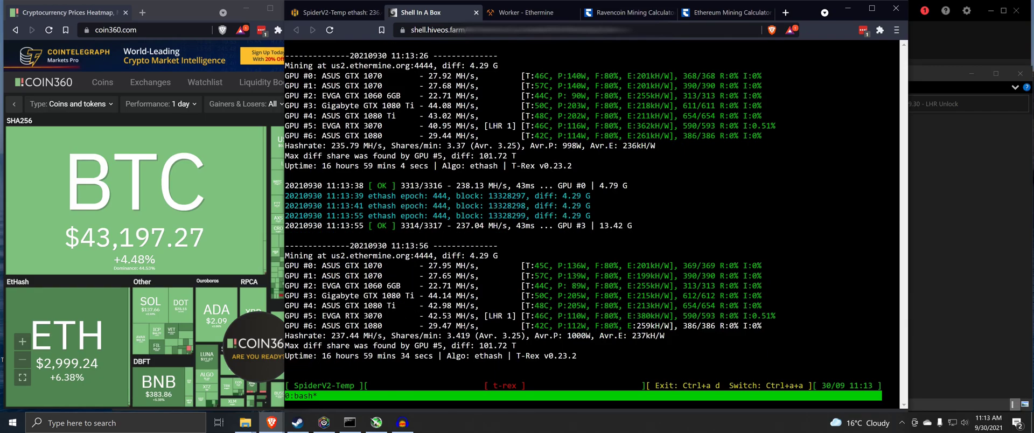
left_click_drag(335, 315, 478, 316)
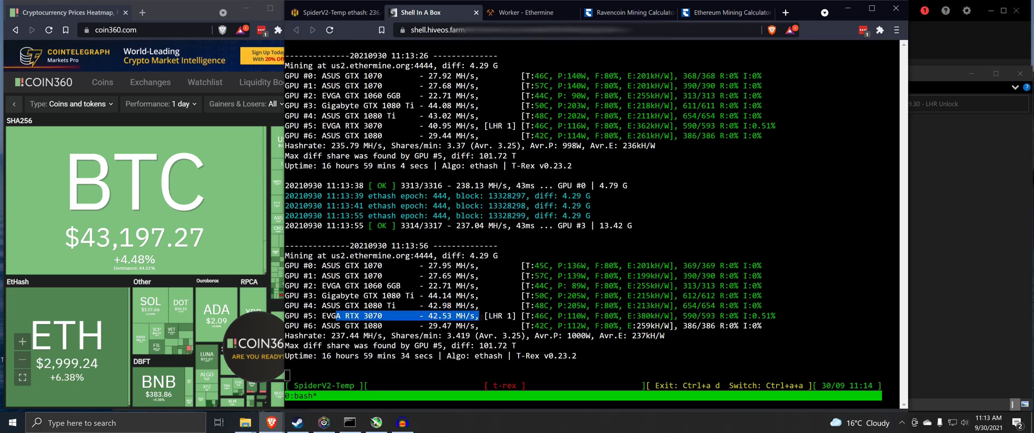